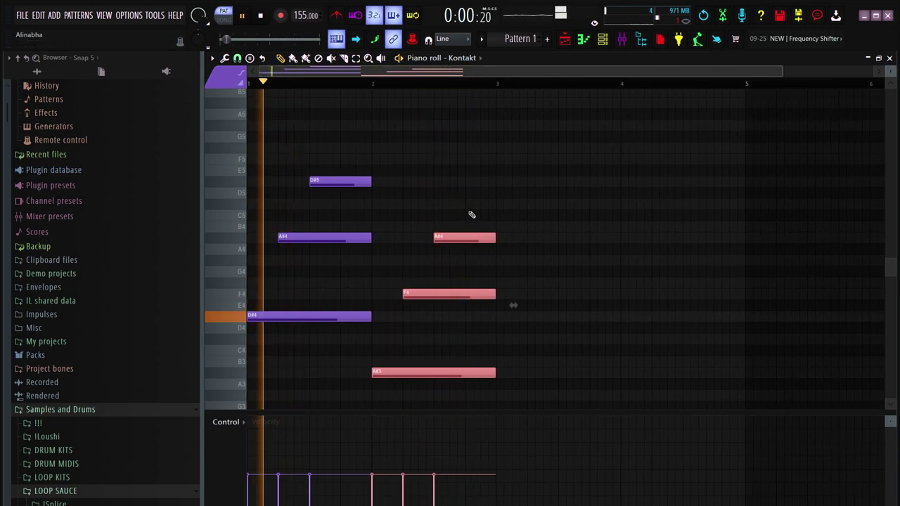
- Start the A#3 note later in bar 2 and place a shorter F4 above it, both ending at bar 3
key(space)
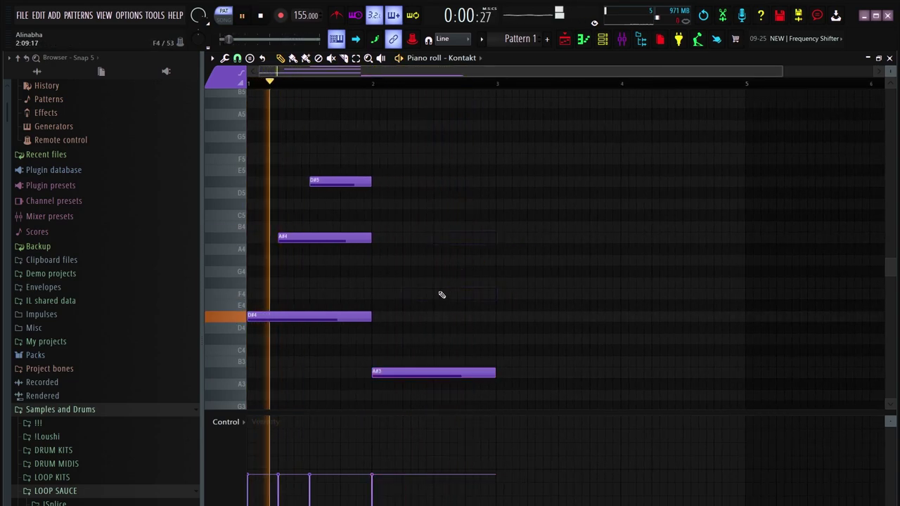
drag(422, 374, 457, 371)
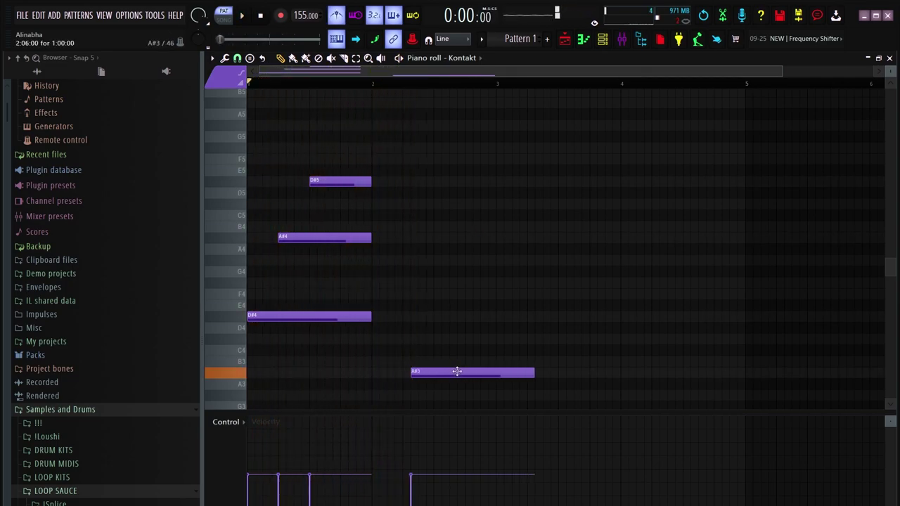
drag(526, 373, 493, 379)
key(space)
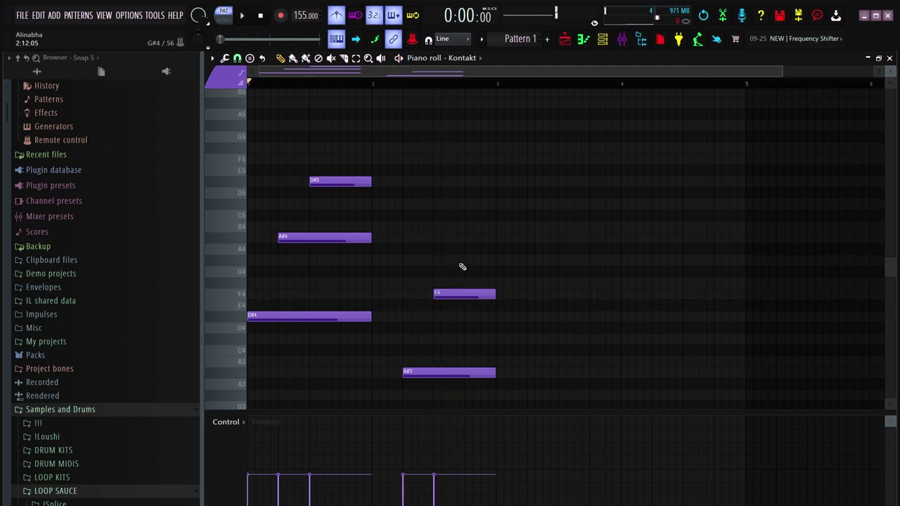
- Add a short C#5 note above the F4 at the end of bar 2 and turn off the metronome
key(space)
drag(525, 261, 495, 261)
click(490, 262)
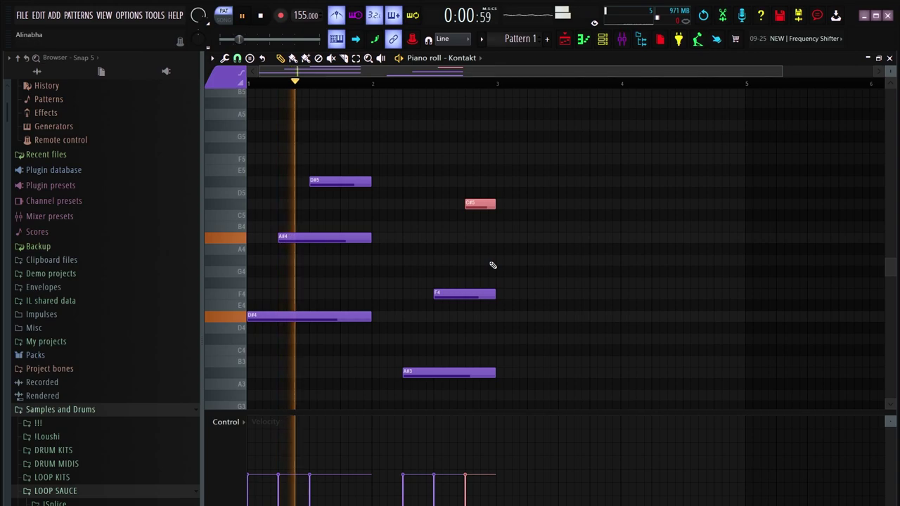
click(335, 19)
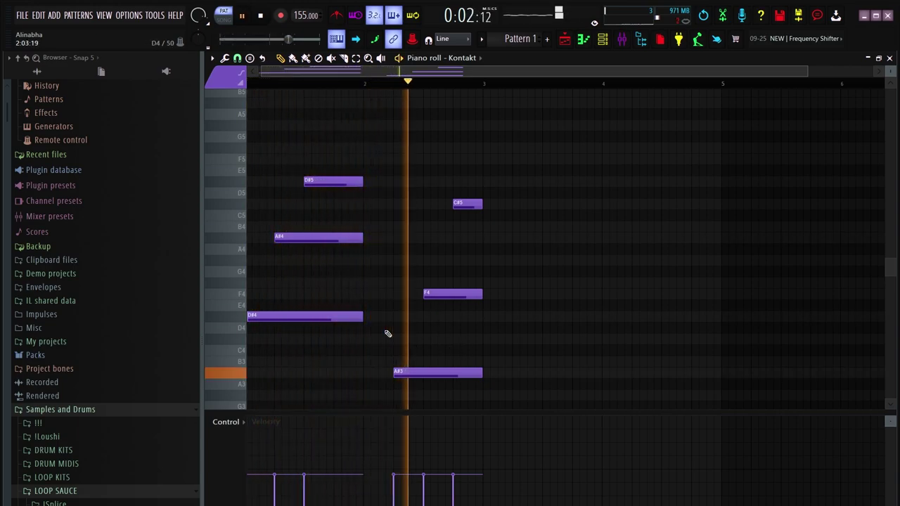
- Lengthen the first chord's D#4, A#4 and D#5 notes so they slightly overlap the start of the A#3
drag(386, 331, 404, 187)
key(space)
click(440, 227)
scroll(348, 270, down, 3)
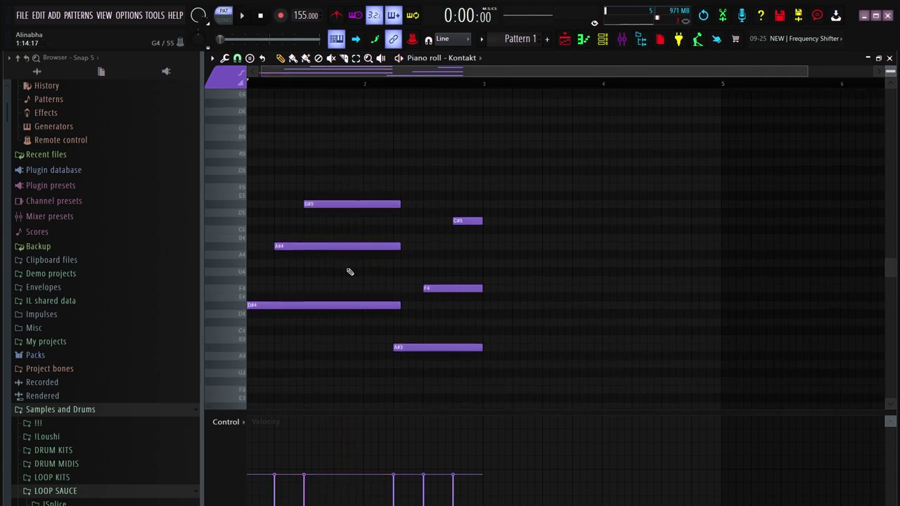
- Start the A#4 and D#5 notes earlier in bar 1 and end them both where the A#3 begins
scroll(378, 300, up, 3)
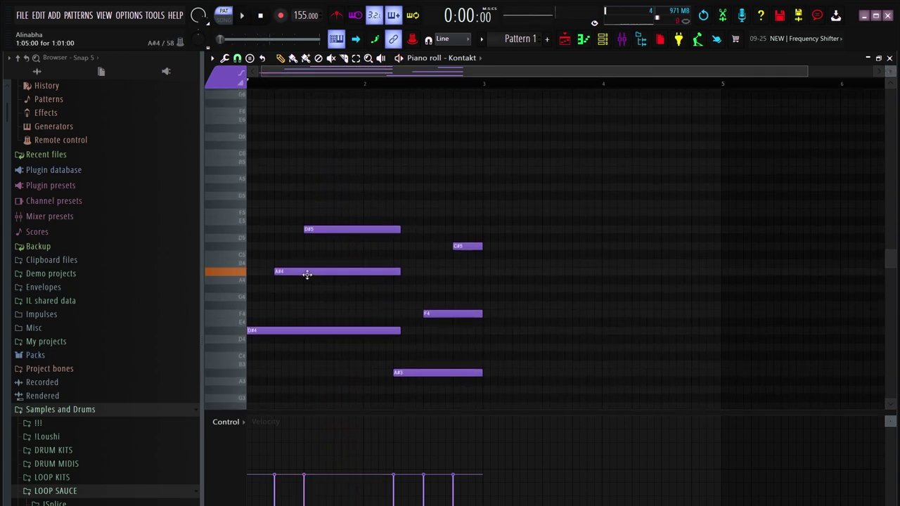
key(space)
drag(384, 271, 388, 272)
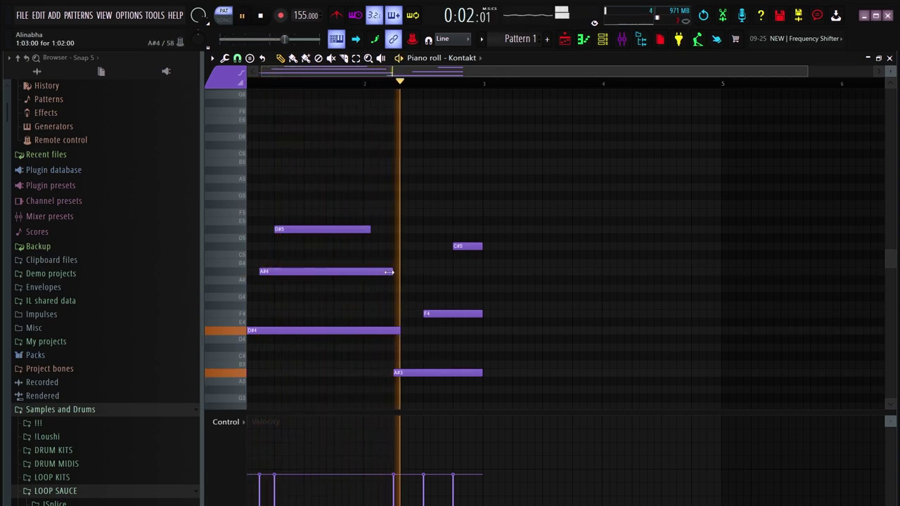
drag(370, 230, 393, 228)
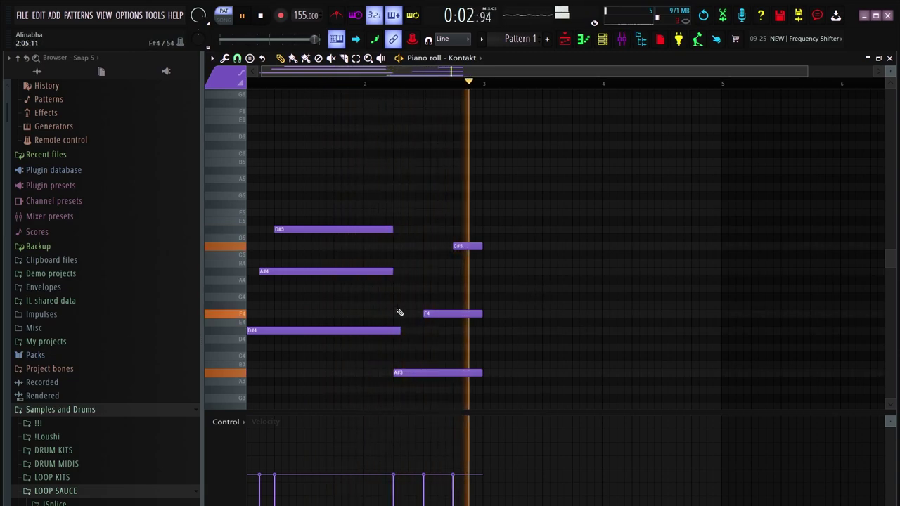
- Add a note above the first chord and move it to A#5 at the start of bar 1
drag(342, 415, 493, 420)
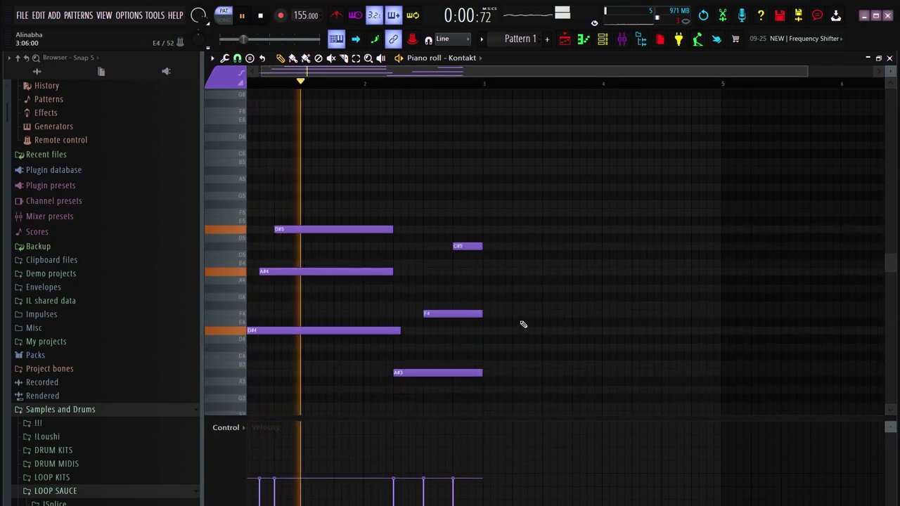
click(288, 154)
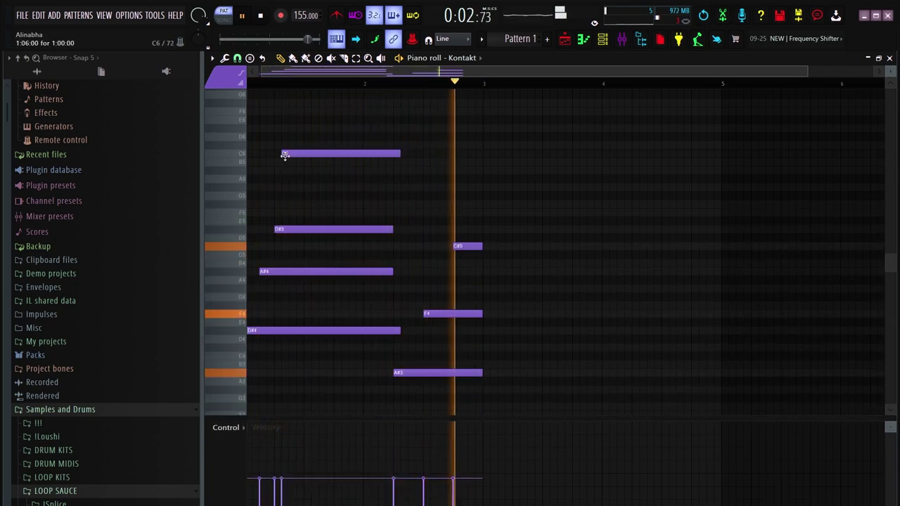
drag(287, 156, 280, 169)
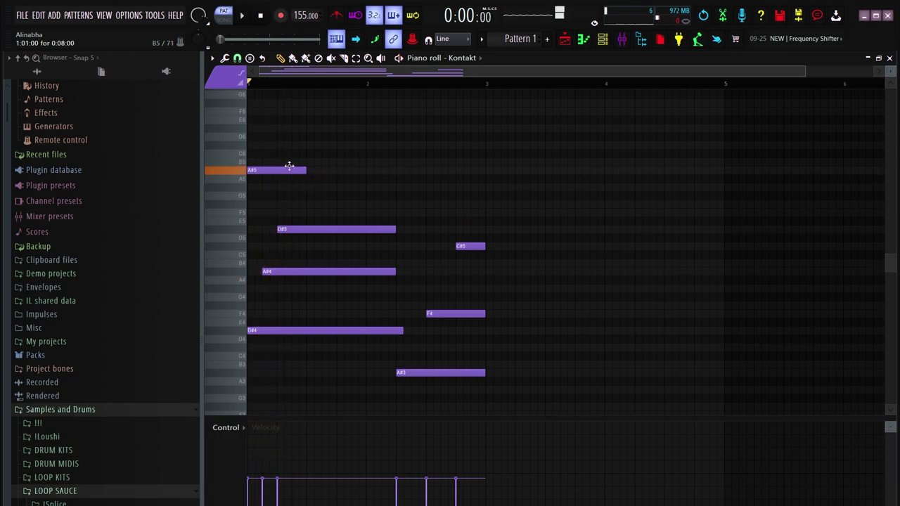
key(space)
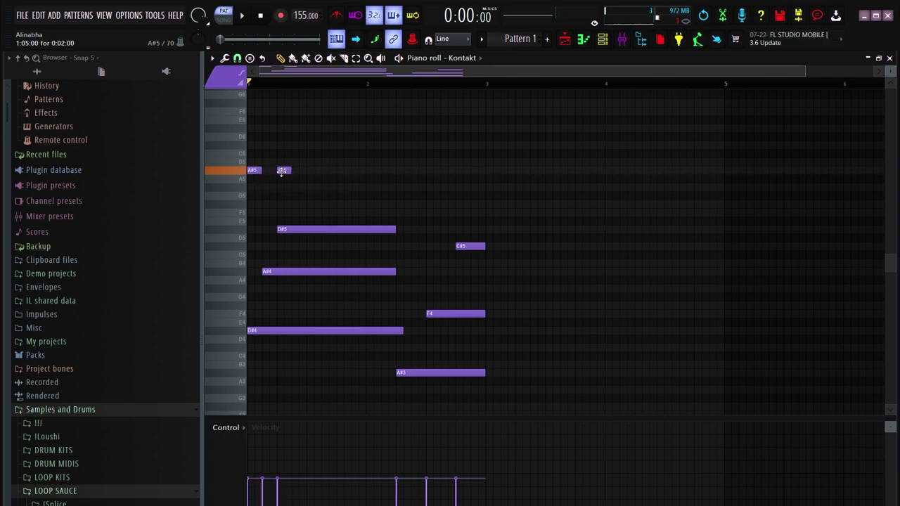
- Add an F#5 note starting with the D#5, and lengthen the A#5 so both new notes end together
key(space)
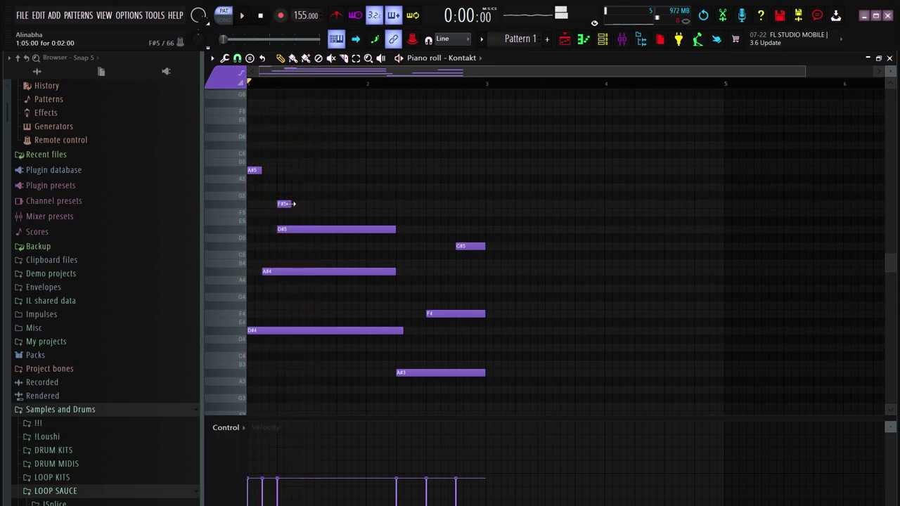
key(space)
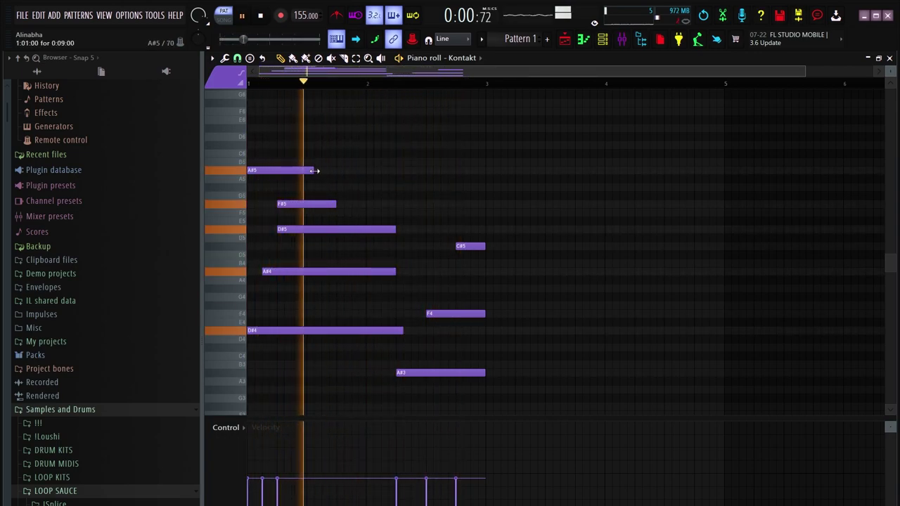
key(space)
drag(306, 170, 329, 175)
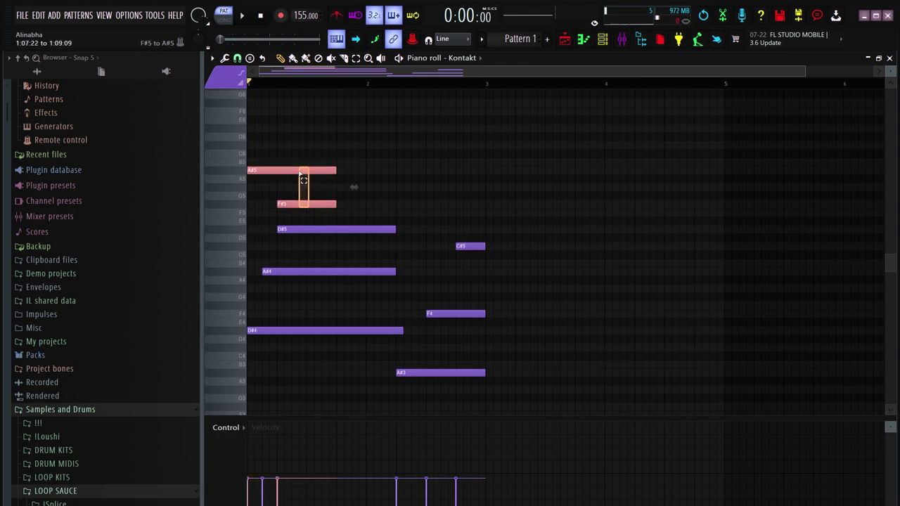
- Duplicate the A#5 and F#5 notes directly after the originals
key(space)
key(space)
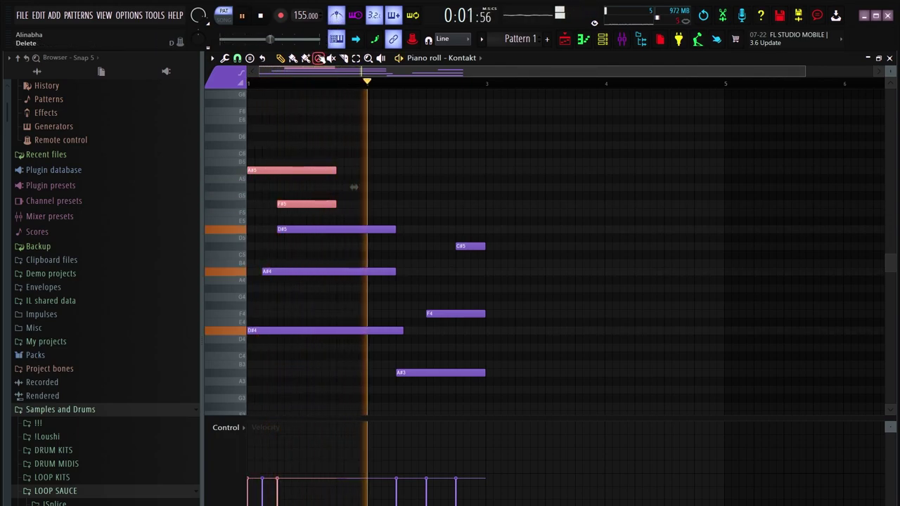
key(space)
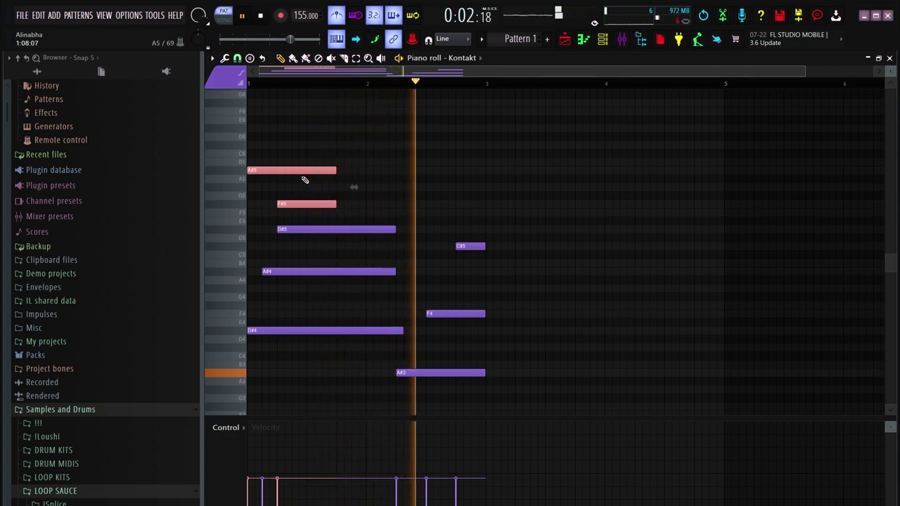
shift+drag(283, 166, 375, 171)
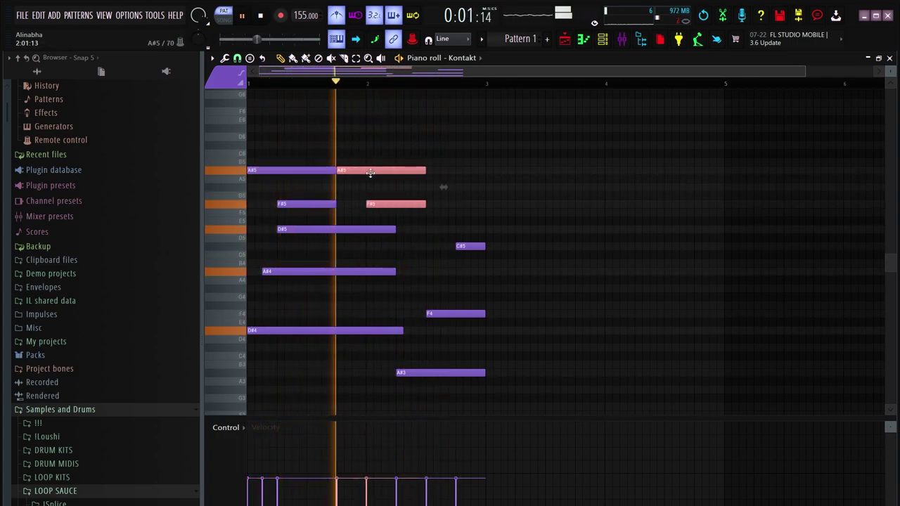
- Deselect the copied notes and lower the second F#5 to F5
key(space)
key(space)
key(ctrl+d)
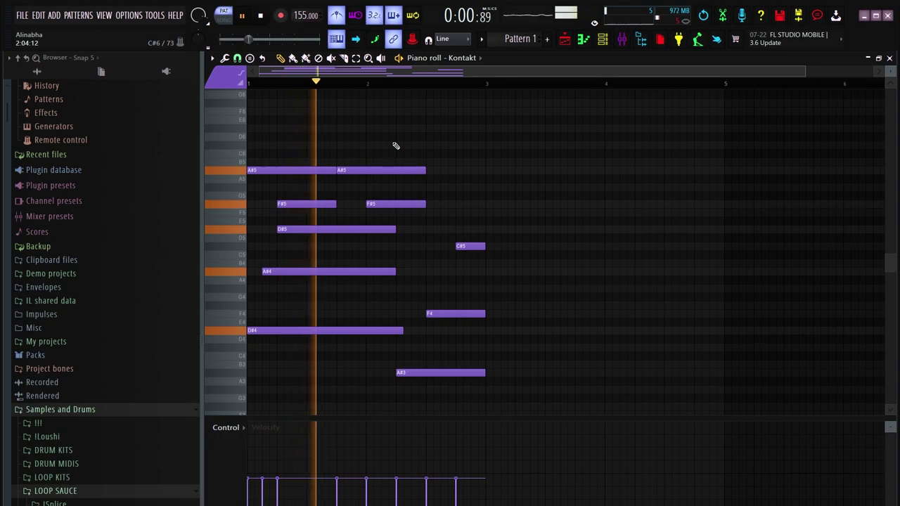
key(space)
drag(389, 205, 392, 212)
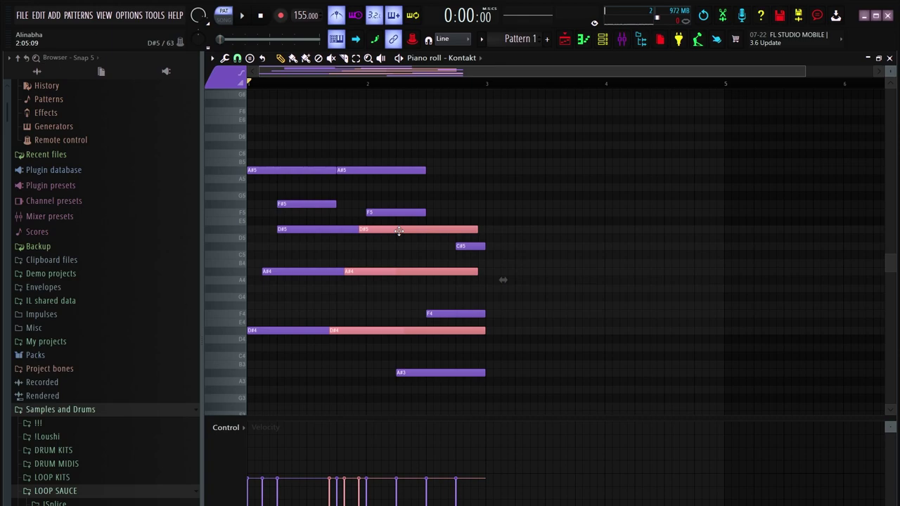
- Trim the first D#4, A#4 and D#5 to the F#5's end, duplicate them directly after, and end the D#4 copy at the A#3's start
key(Delete)
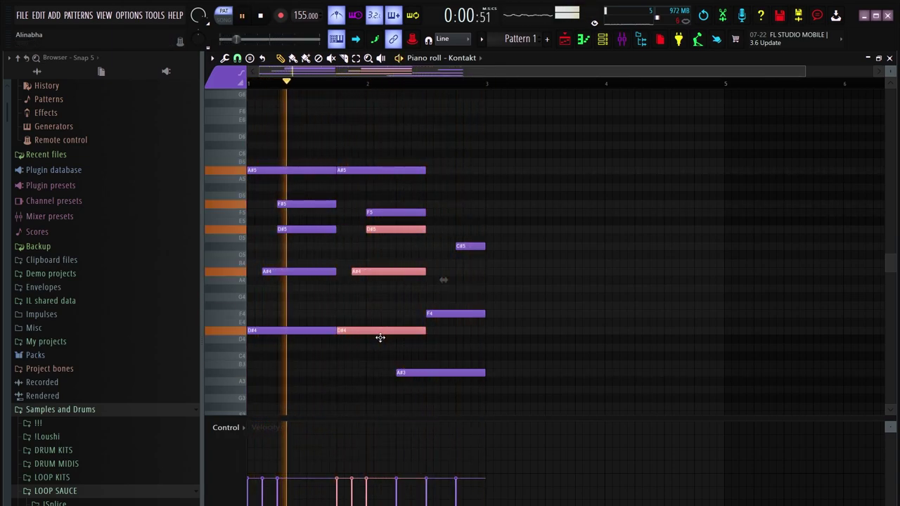
ctrl+click(639, 292)
key(space)
key(space)
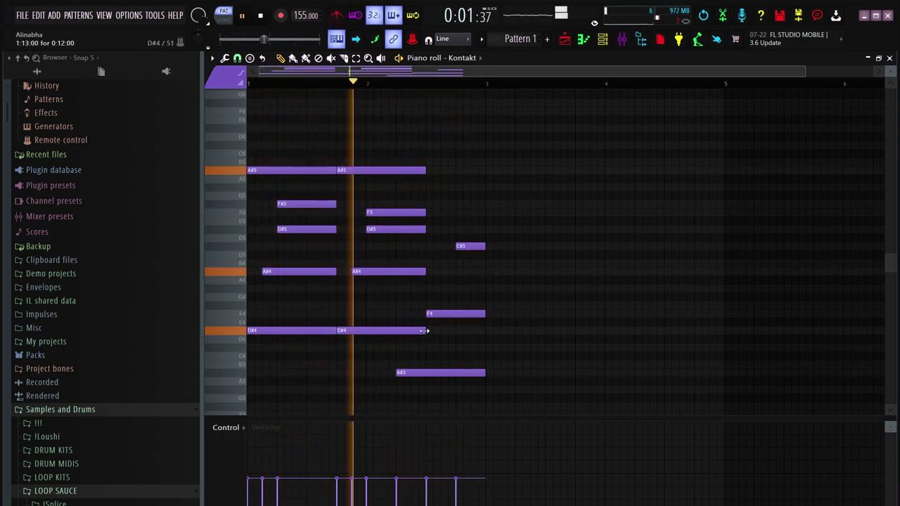
drag(424, 332, 395, 334)
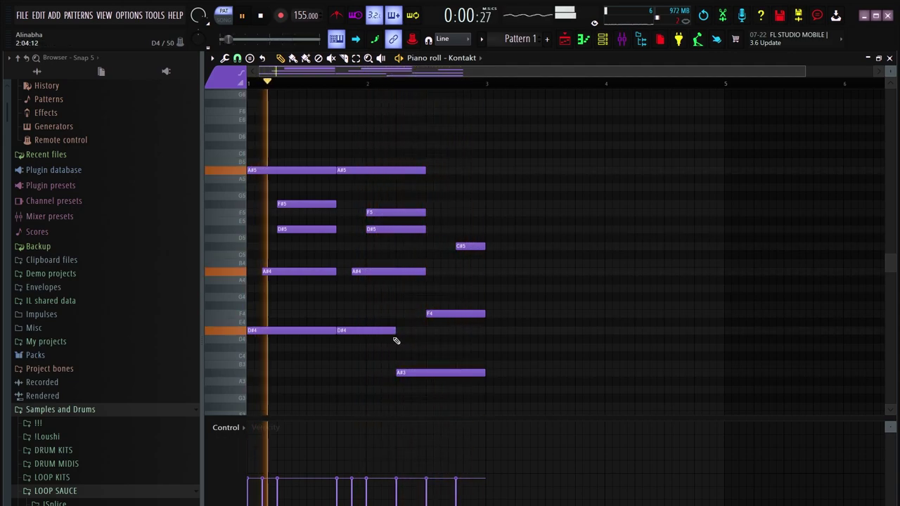
- Transpose the last chord up three semitones to C#4, G#4 and E5
drag(476, 377, 484, 232)
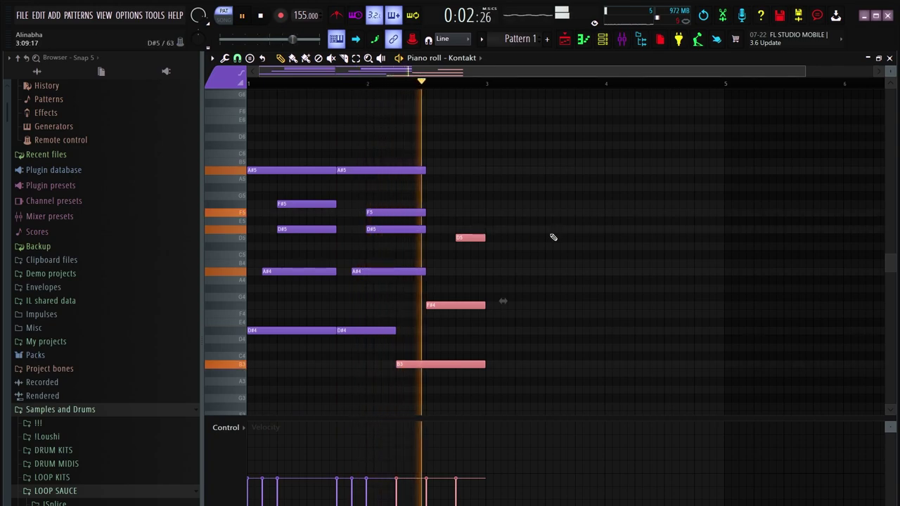
key(shift+Up)
key(shift+Up)
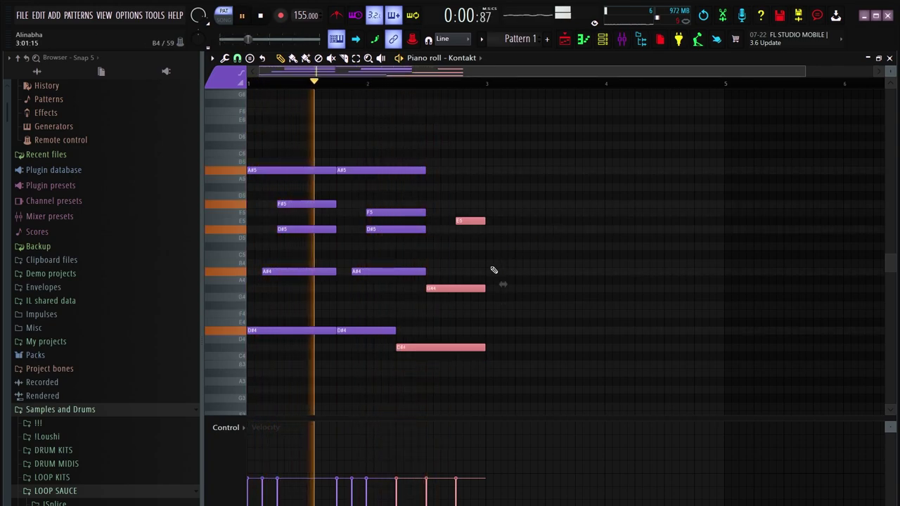
ctrl+click(527, 262)
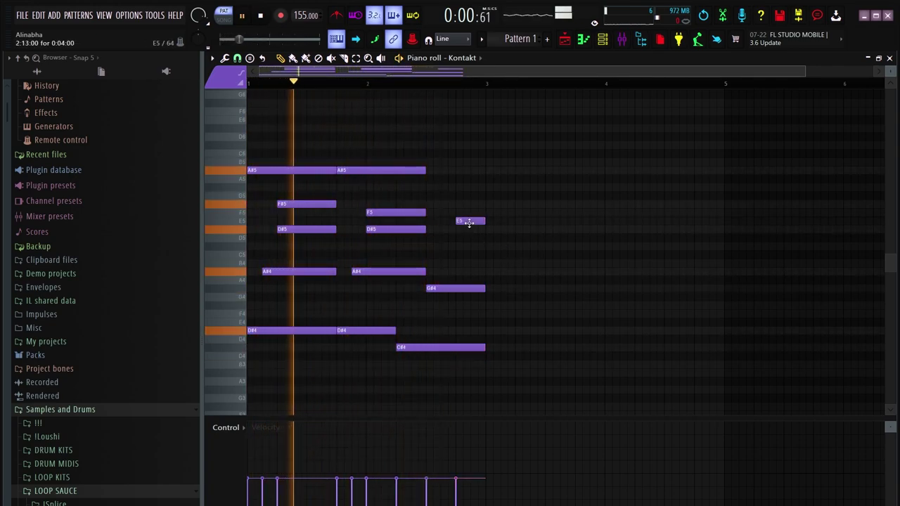
- Raise the last chord's short top note to F5, also auditioning F#5 as an alternative
drag(470, 224, 469, 214)
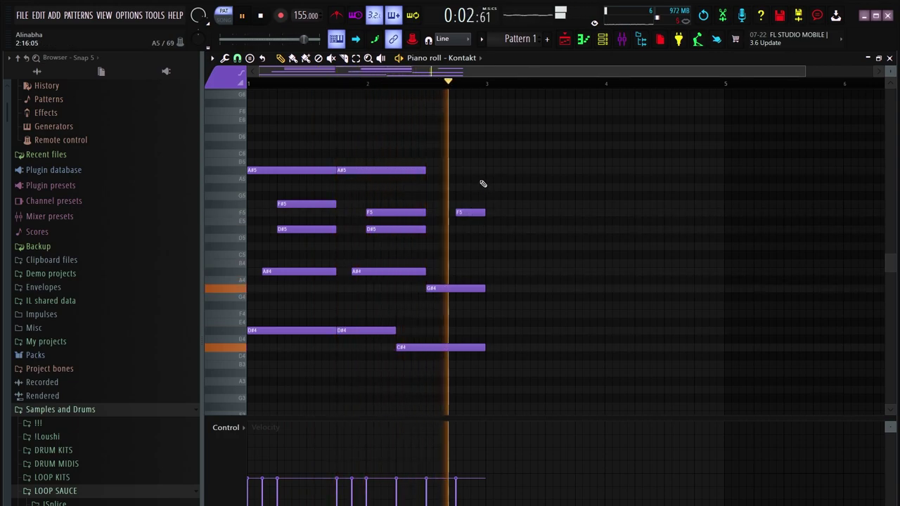
key(space)
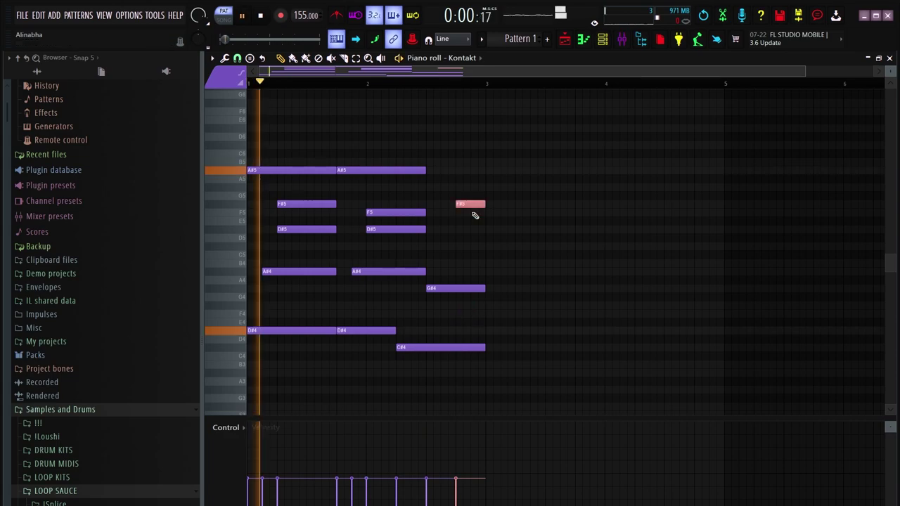
drag(476, 216, 474, 213)
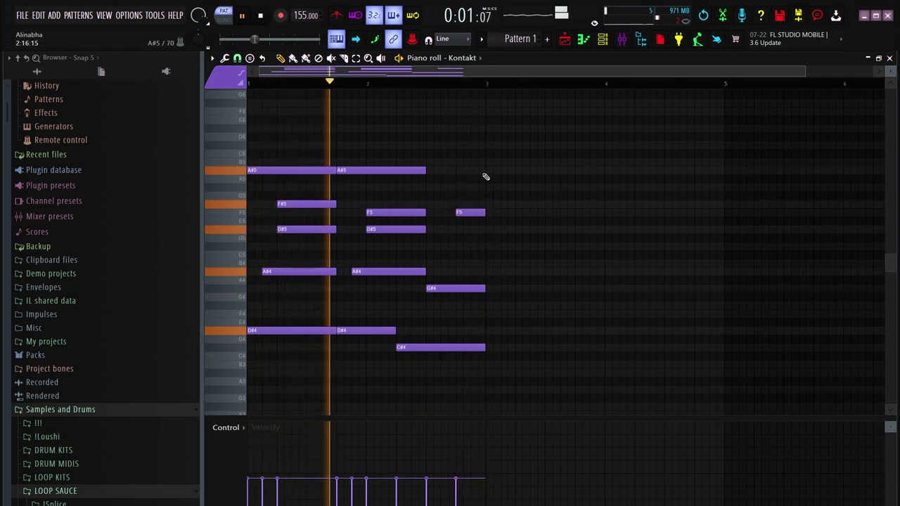
key(space)
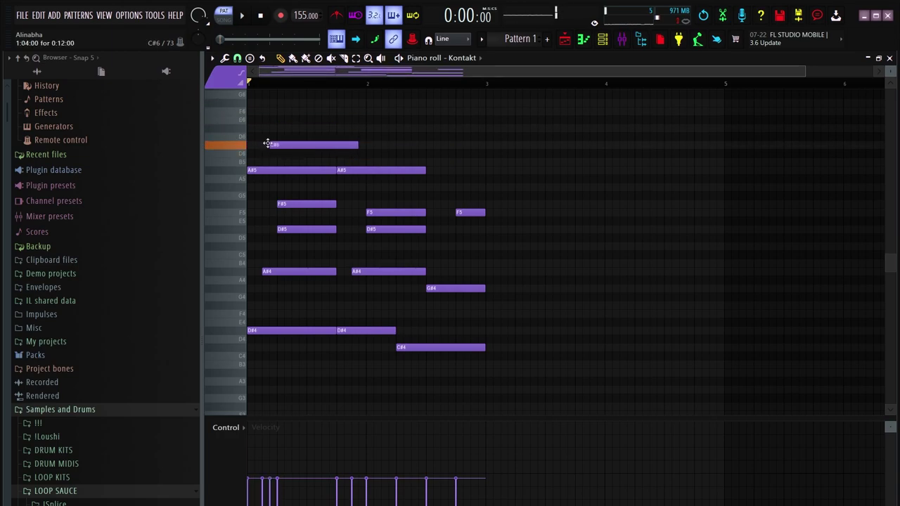
- Place a high F#6 melody note in the second beat of bar 1 and audition it with the chords
key(space)
drag(296, 148, 320, 103)
key(space)
key(space)
key(space)
key(space)
key(space)
key(space)
key(space)
key(space)
key(space)
key(space)
- Shorten the F#6 melody note and add an equally short F6 note after it
mouse_move(381, 103)
mouse_down()
mouse_move(299, 104)
mouse_move(308, 111)
mouse_up()
key(space)
click(303, 111)
- Add a short D#6 note directly under the F6 and audition the melody with and without it
click(310, 128)
key(space)
key(space)
right_click(310, 129)
key(space)
key(space)
click(310, 129)
key(space)
key(space)
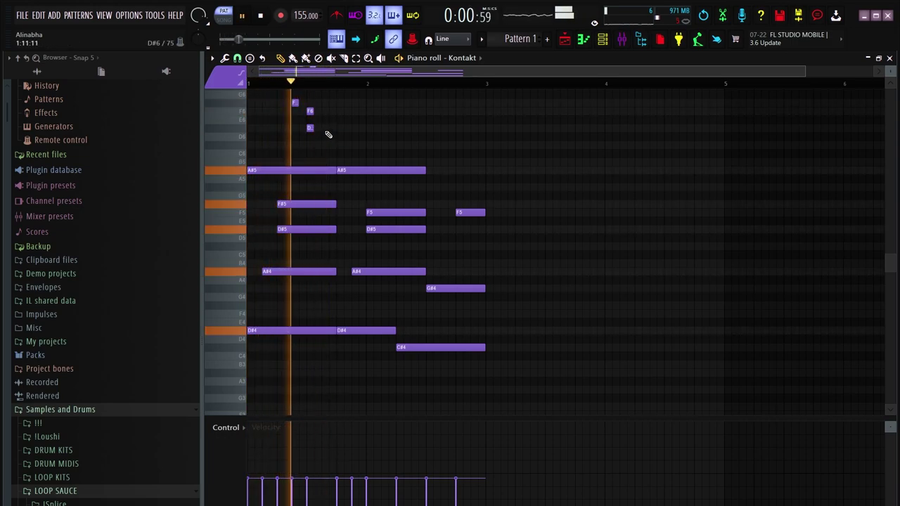
- Add a second short D#6 note shortly after the first one and play the loop
key(space)
click(325, 128)
key(space)
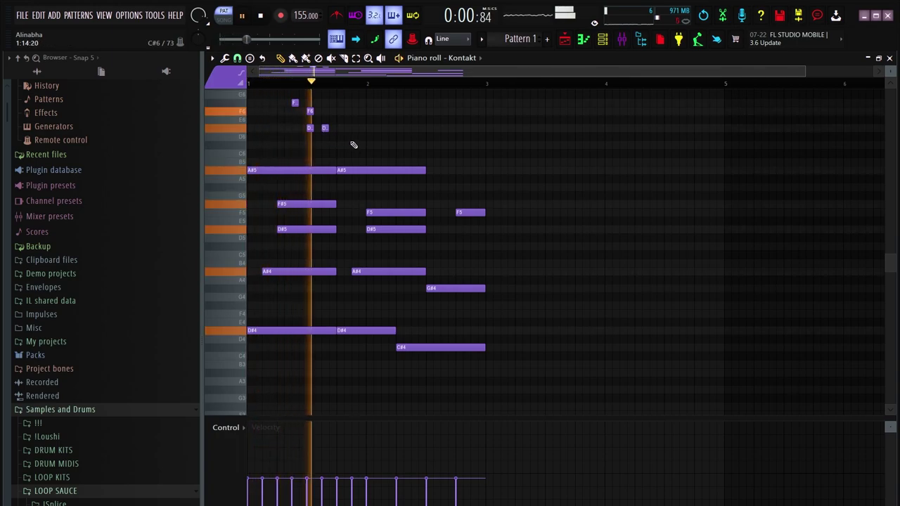
key(space)
- Duplicate the four short high melody notes to the matching position over the second chord
drag(348, 143, 289, 112)
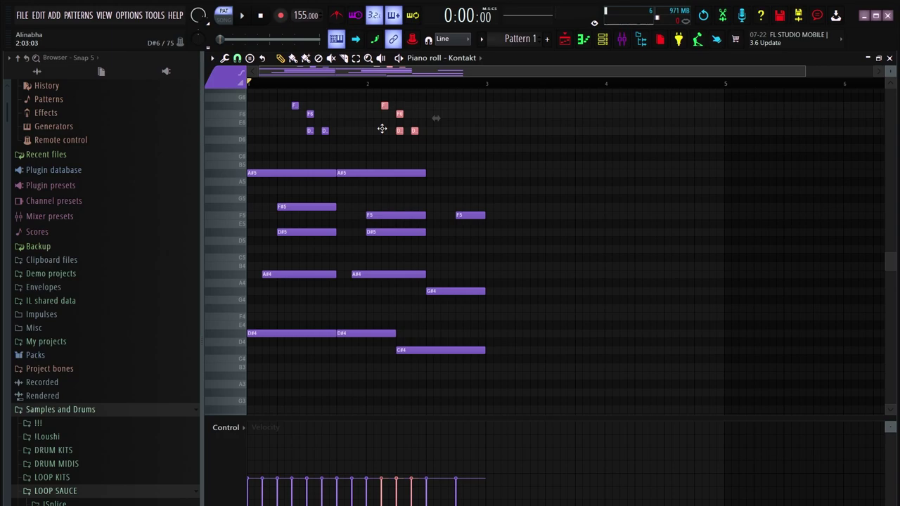
key(space)
drag(407, 134, 385, 135)
- Remove the copied melody notes over the second chord and lengthen the last D#6 of the first phrase to the chord's end
drag(458, 150, 233, 104)
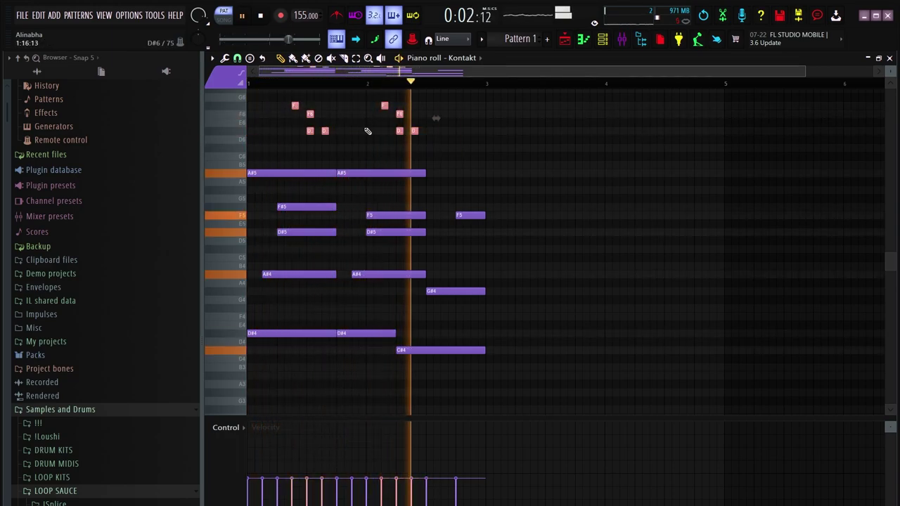
right_click(415, 131)
drag(329, 130, 336, 130)
- Write a new phrase over the second chord with C#6, a stacked D#6 and F#6, and an F6 directly after them
scroll(397, 140, up, 3)
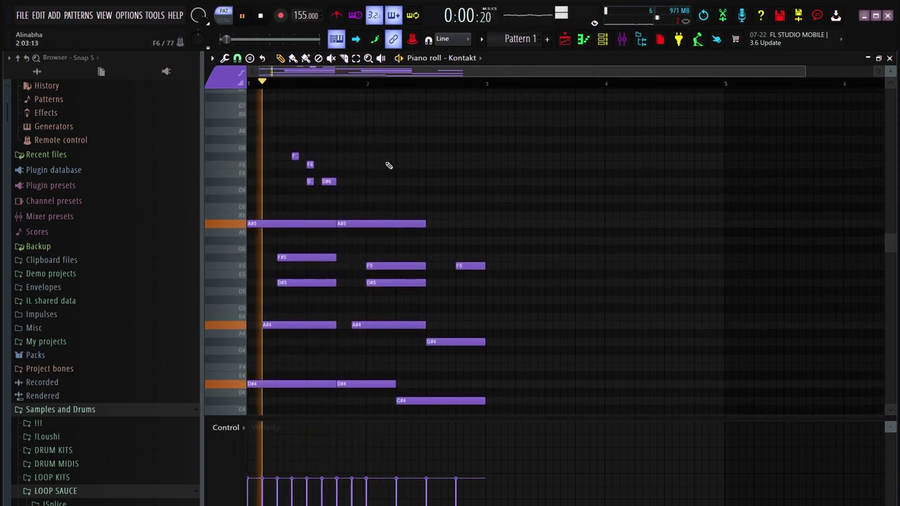
scroll(383, 168, up, 2)
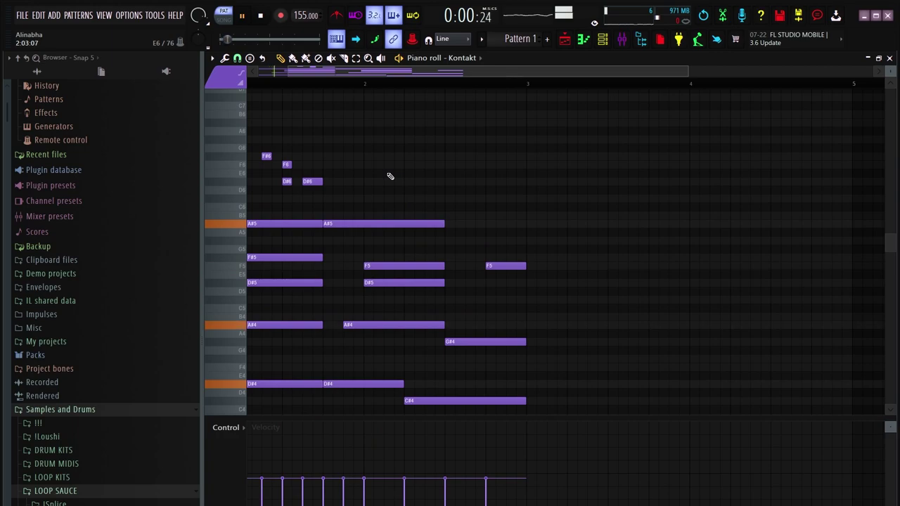
click(388, 164)
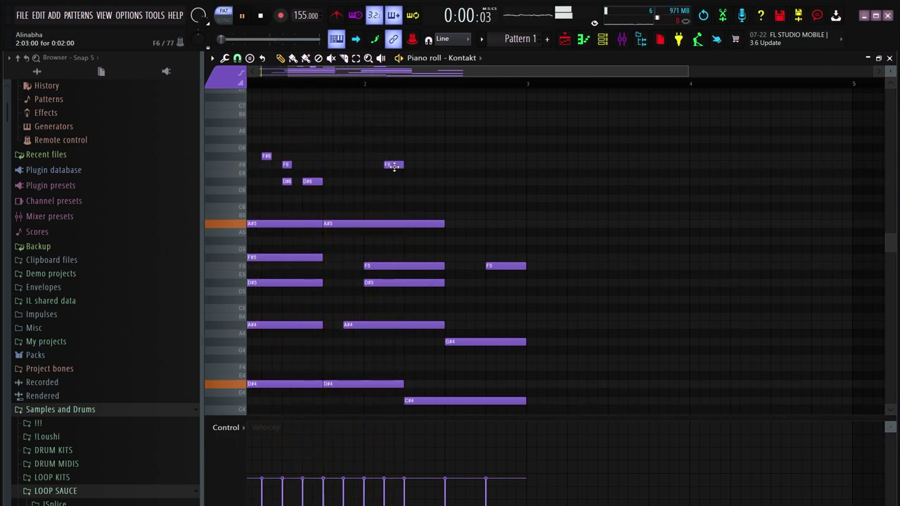
drag(391, 194, 393, 201)
click(412, 181)
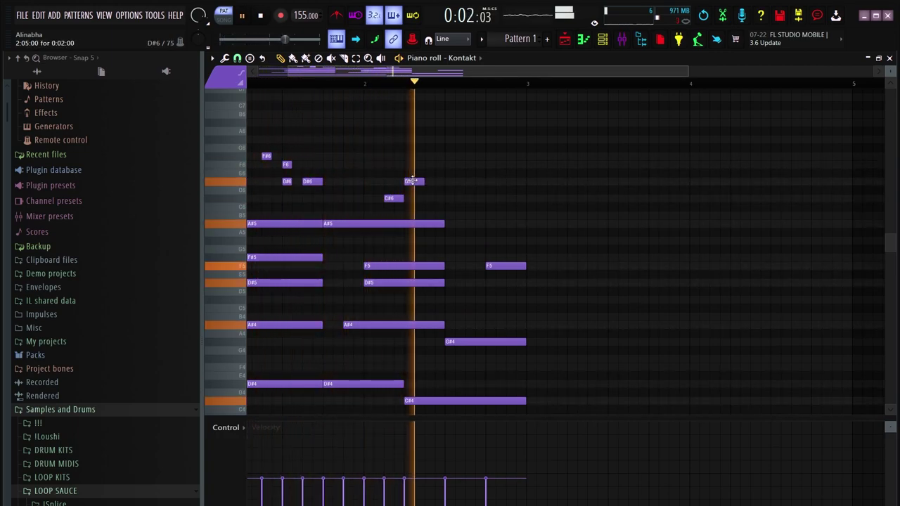
key(space)
click(413, 181)
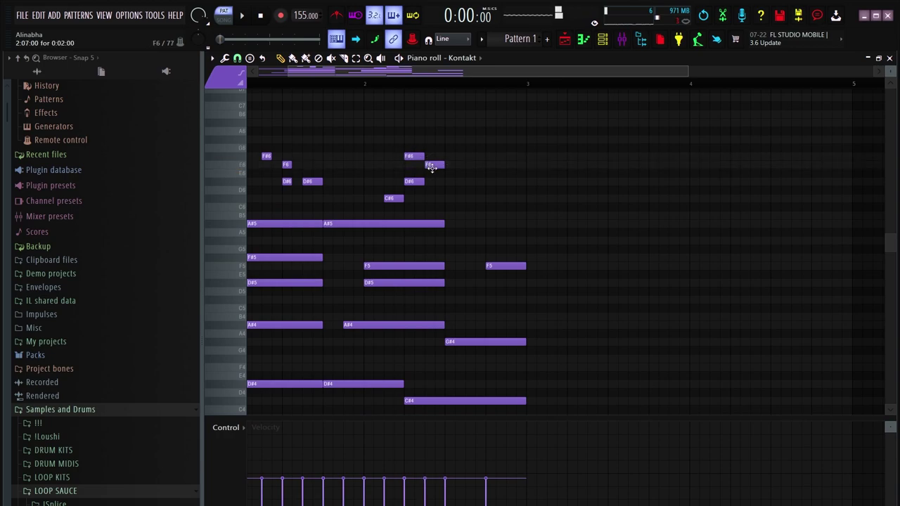
- Stack short F#6, D#6 and B5 notes directly after the new F6 and play the loop
drag(468, 193, 224, 127)
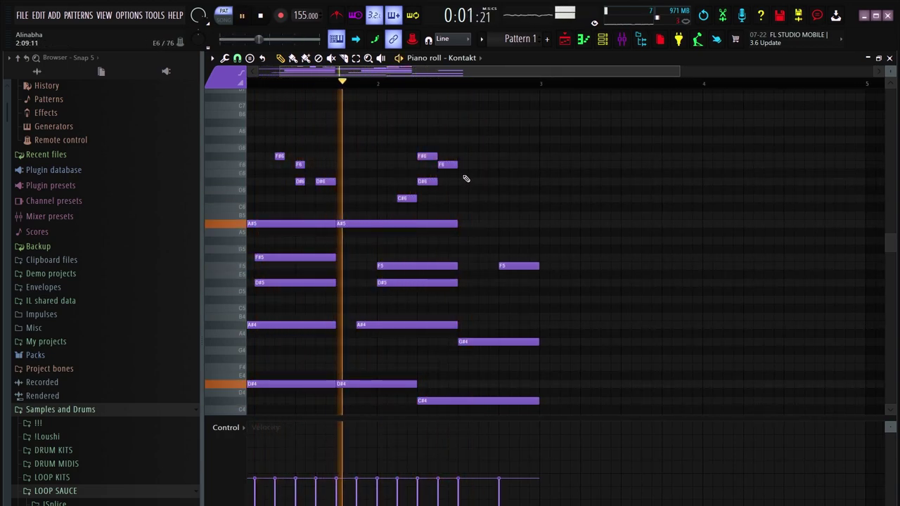
key(space)
key(space)
click(462, 158)
click(461, 182)
click(462, 215)
key(space)
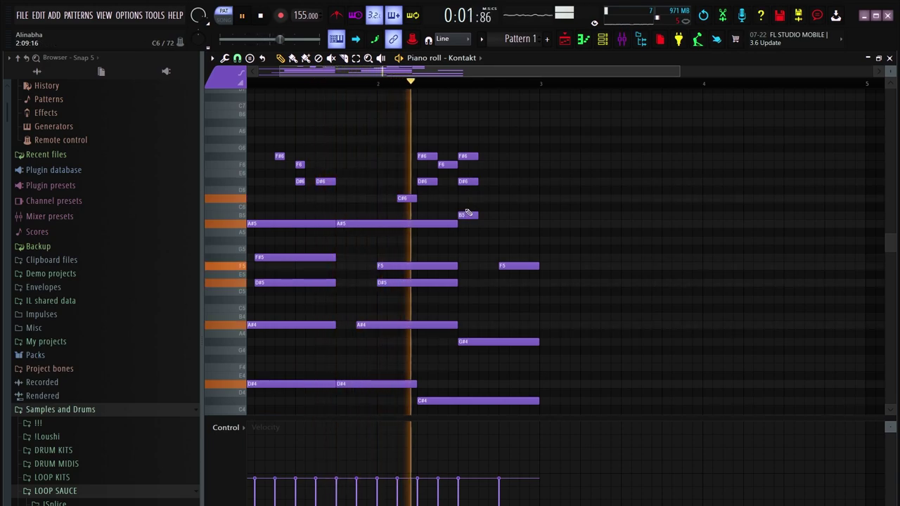
- Delete the D#6 from the last melody stack and move the B5 so it starts right after the F#6
key(space)
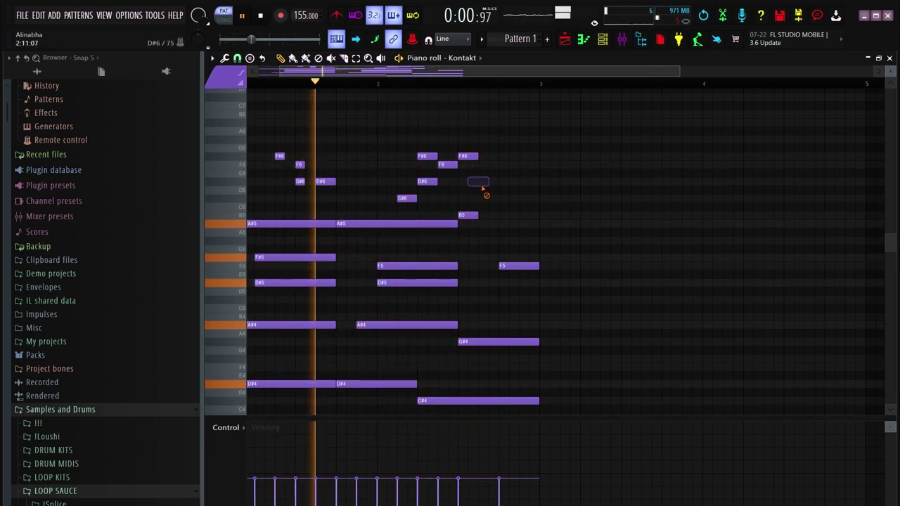
drag(465, 185, 470, 216)
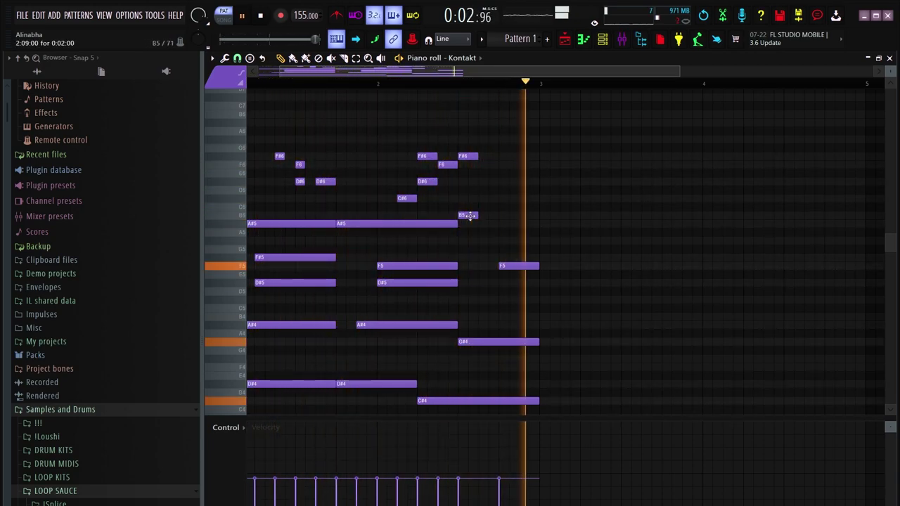
drag(484, 215, 494, 215)
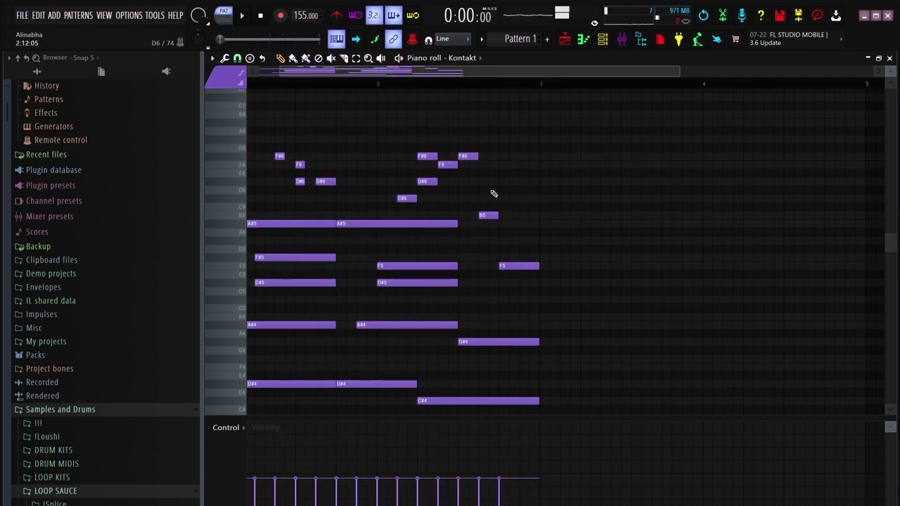
- Add a short G#5 at the end of bar 2 and duplicate the whole two-bar progression into bars 3 and 4
click(521, 242)
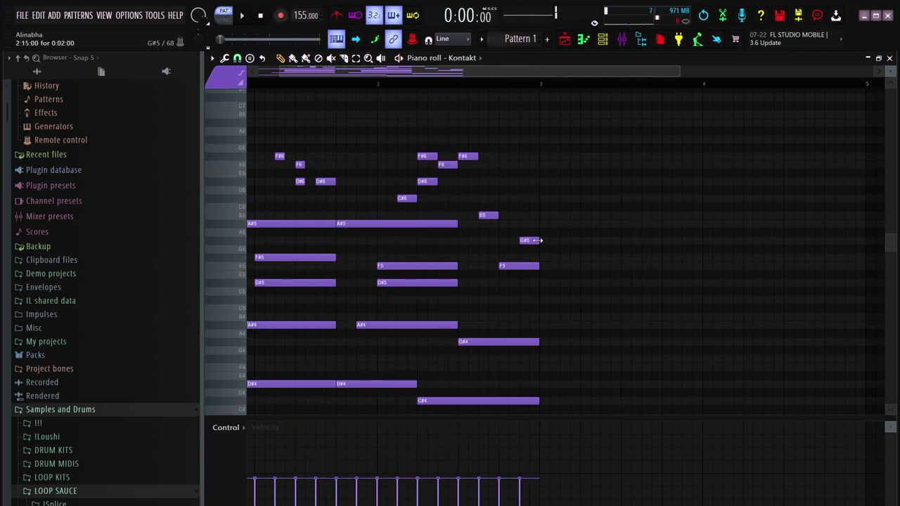
key(ctrl+b)
scroll(556, 207, down, 2)
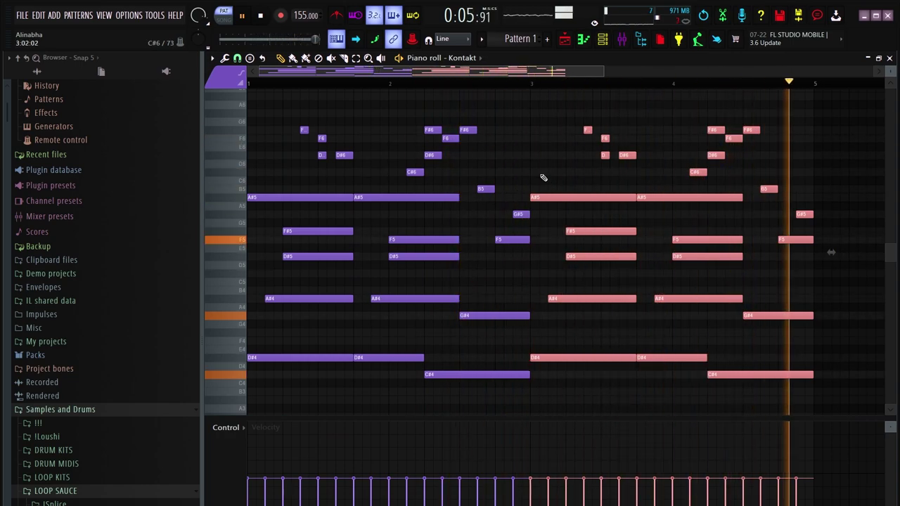
ctrl+click(534, 130)
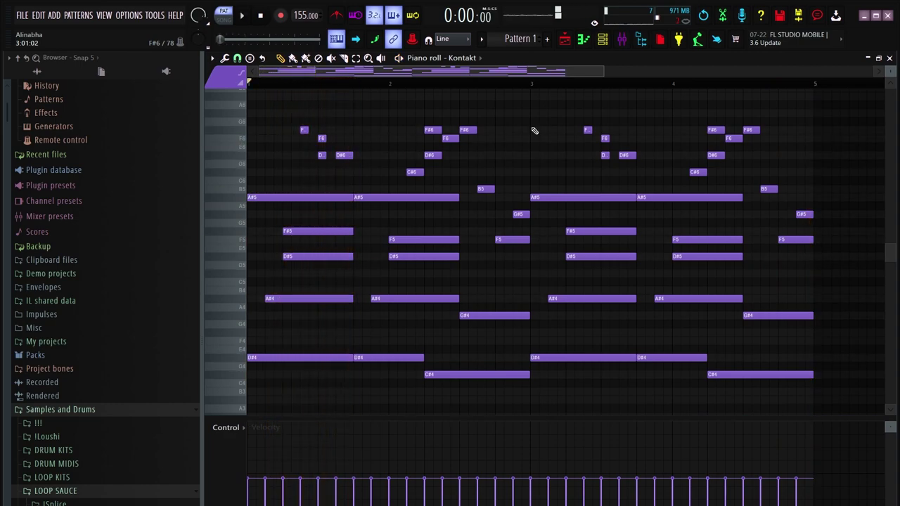
- Transpose all notes down three semitones and play the progression at 150 BPM
key(shift+Down)
key(shift+Down)
key(shift+Down)
key(space)
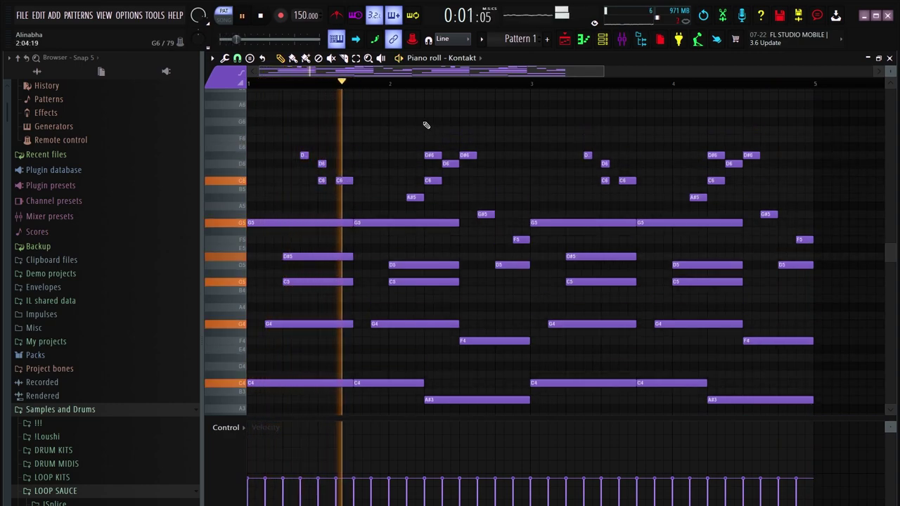
- Play from bar 4 and add an F6 melody note that fills the last four steps of that bar
scroll(474, 143, down, 4)
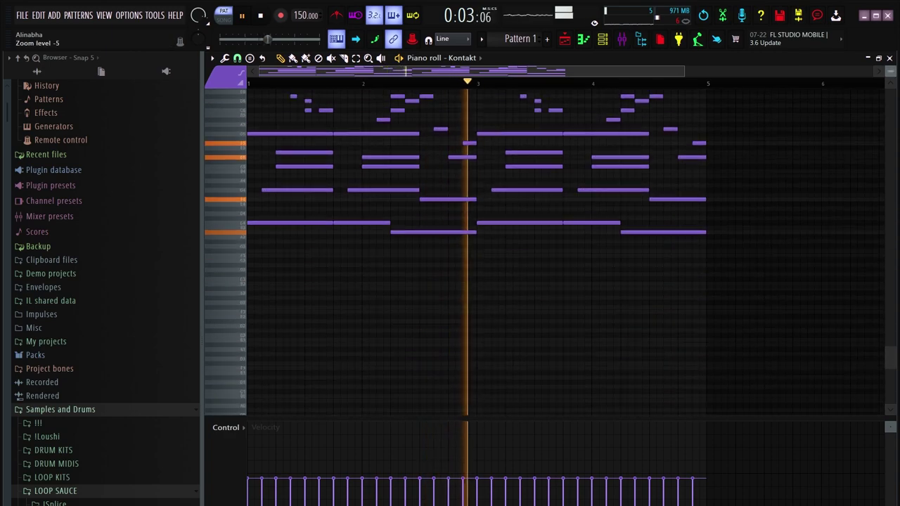
ctrl+right_click(478, 138)
drag(605, 72, 707, 72)
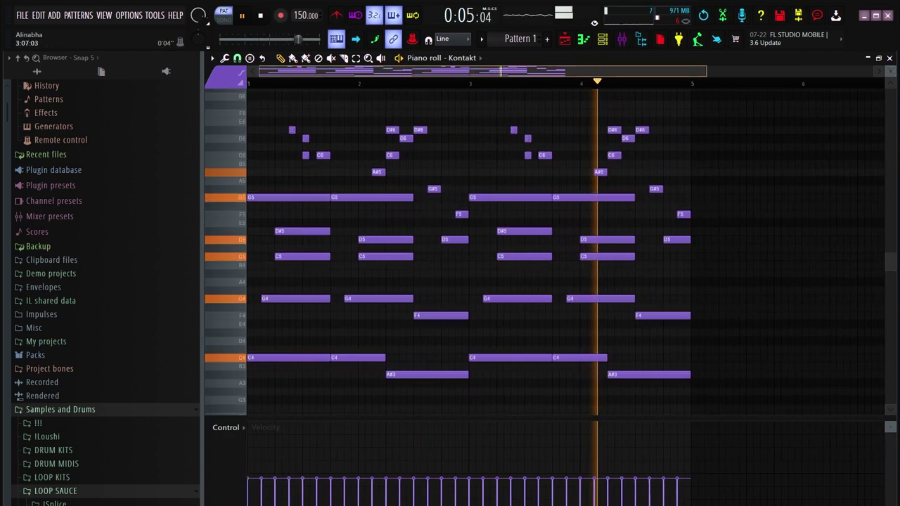
scroll(587, 87, down, 2)
key(space)
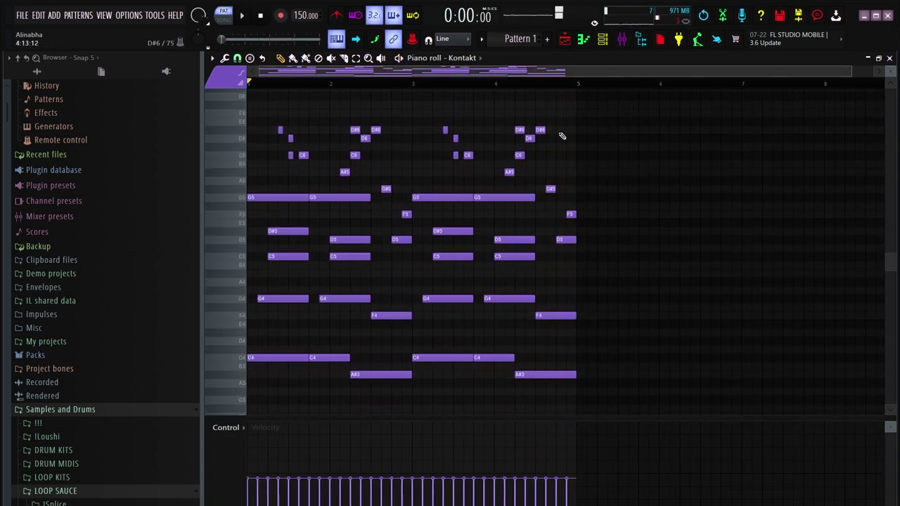
click(506, 85)
key(space)
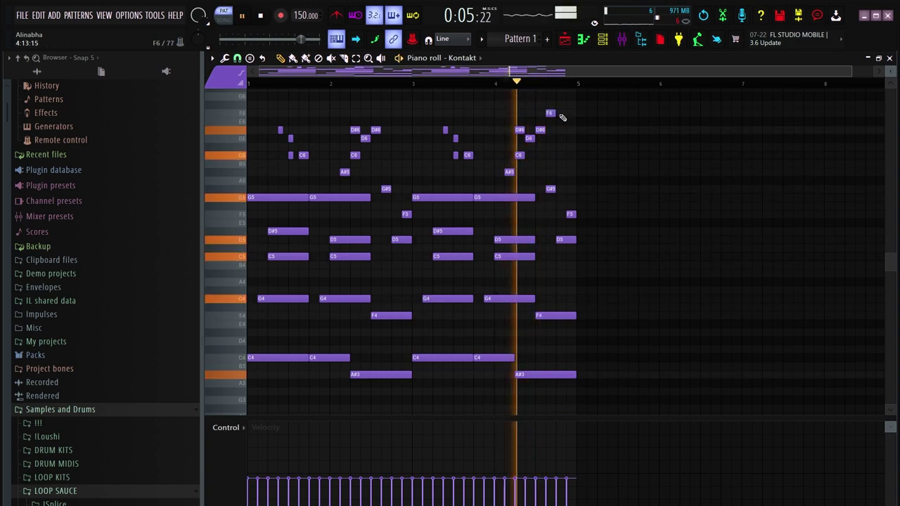
drag(547, 114, 582, 113)
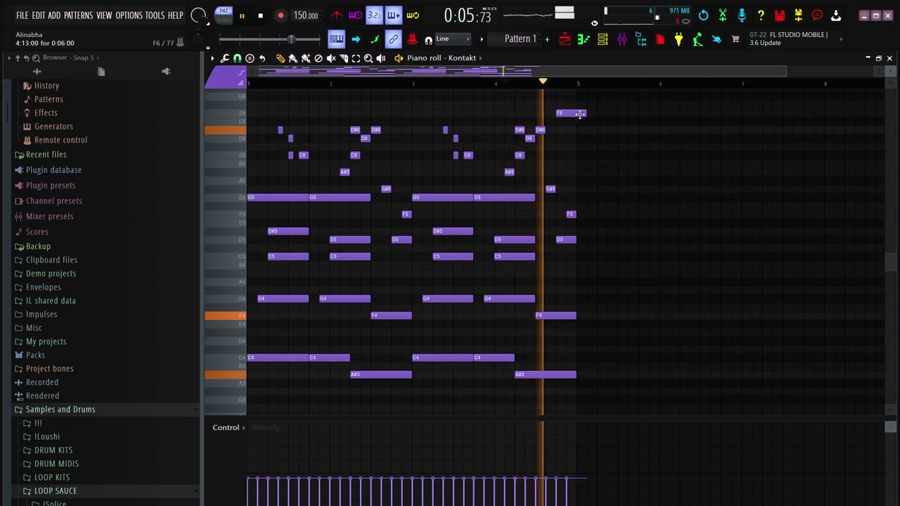
- Duplicate the four-bar progression into bars 5 to 8 and clear the selection
key(ctrl+b)
scroll(656, 98, down, 3)
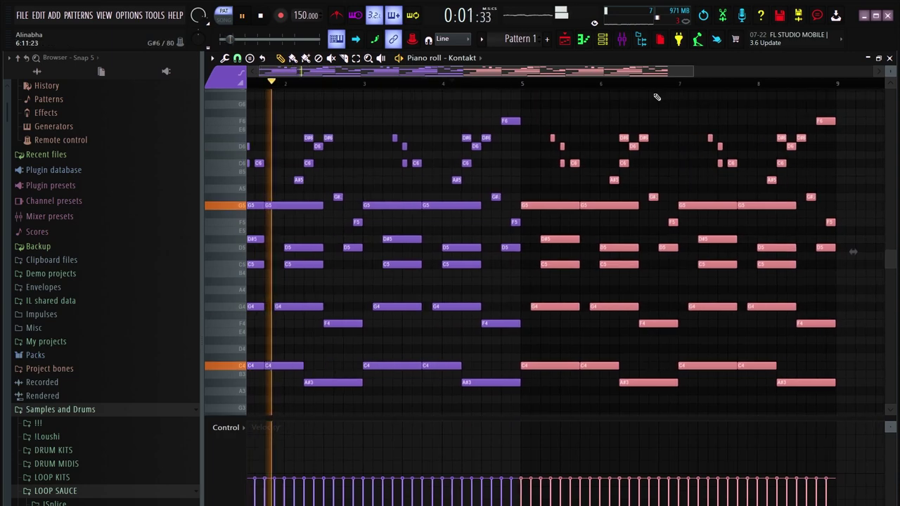
key(ctrl+d)
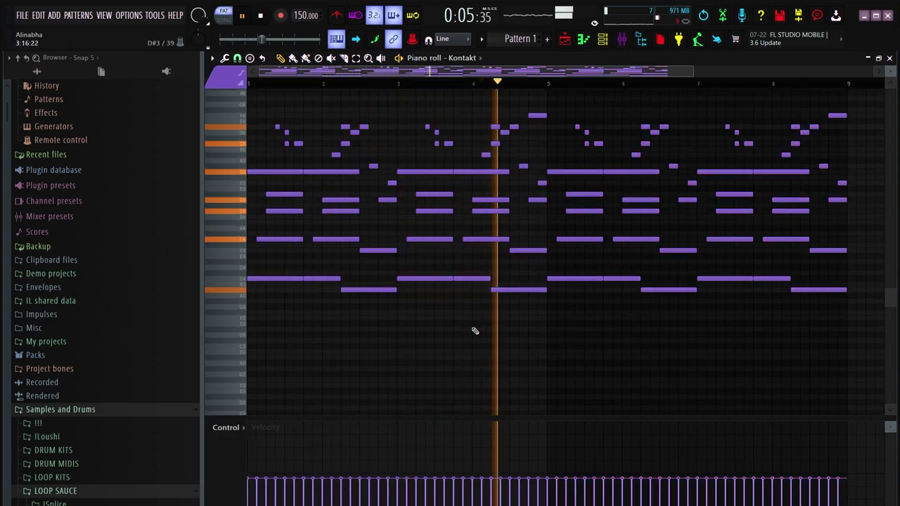
- Change the root note of the Minor Natural (Aeolian) scale highlighting to match the transposed progression
scroll(474, 330, up, 1)
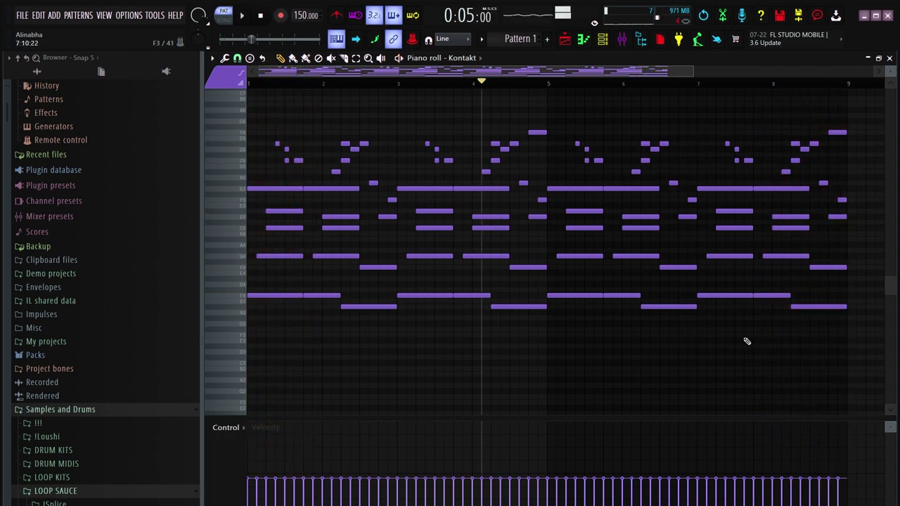
scroll(748, 341, down, 1)
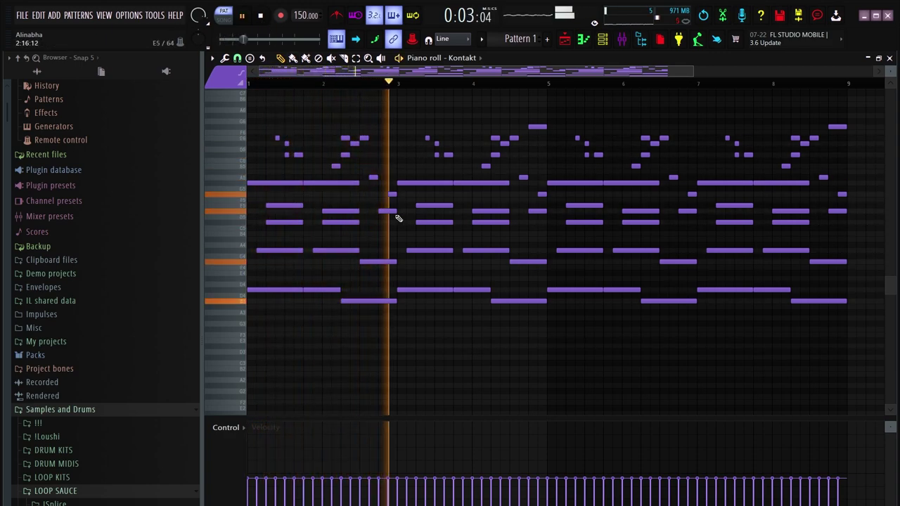
click(212, 58)
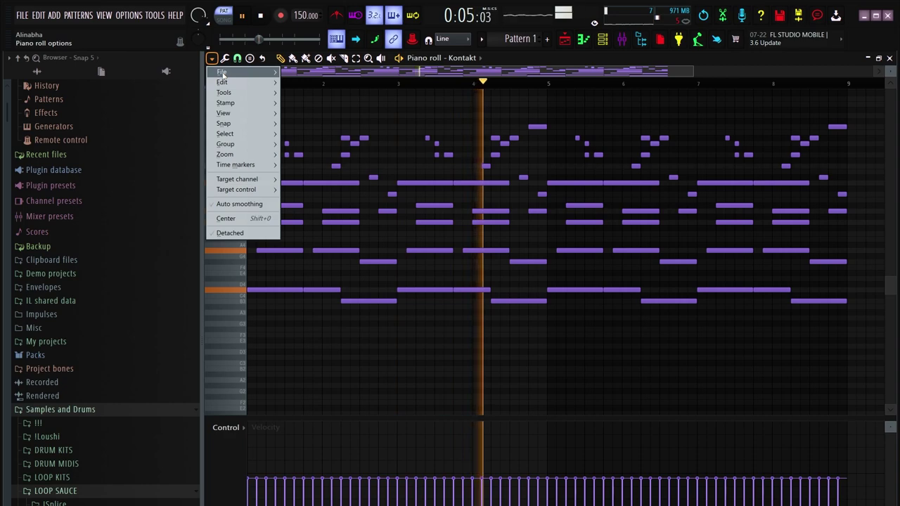
mouse_move(245, 119)
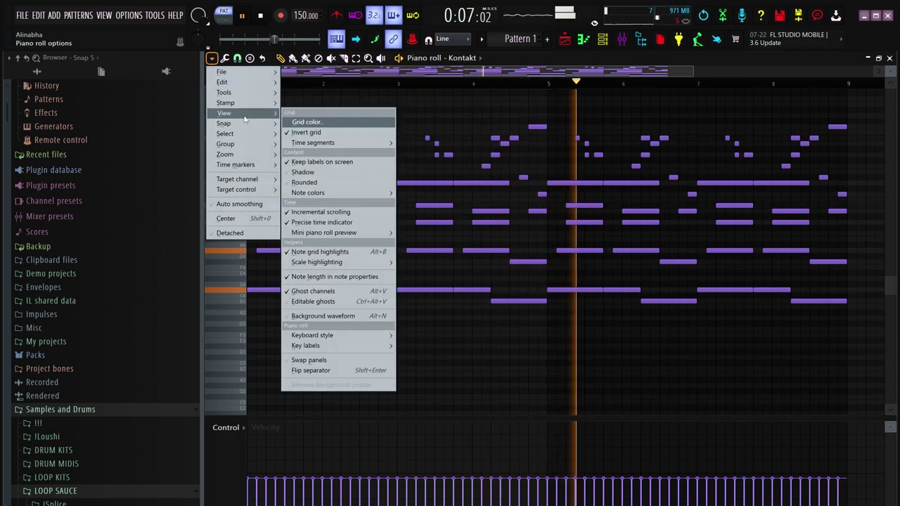
mouse_move(337, 262)
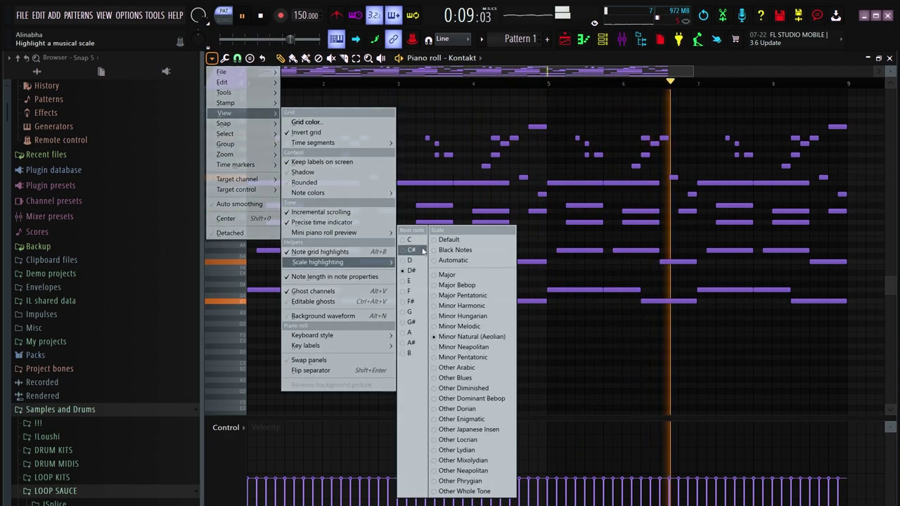
click(422, 250)
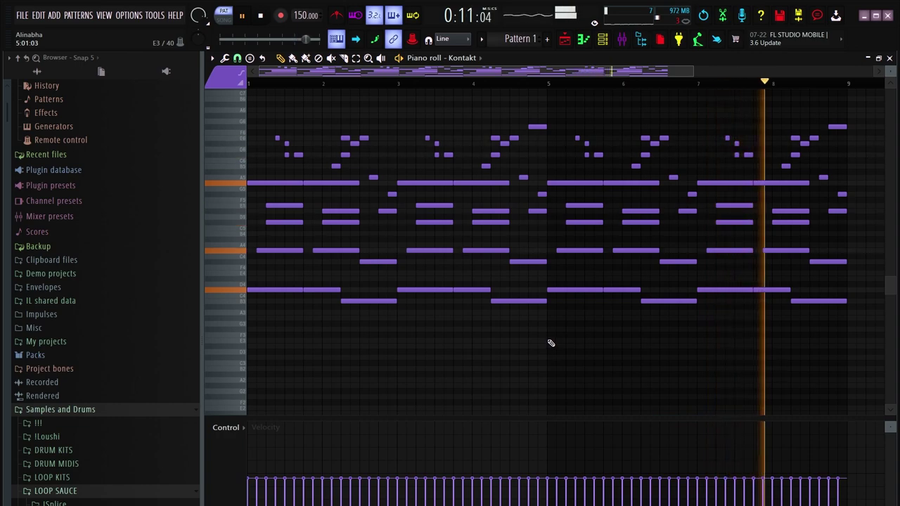
- Enlarge the velocity lane, lower the melody notes' velocities through an inverted selection, and reselect the chord notes
drag(438, 420, 473, 342)
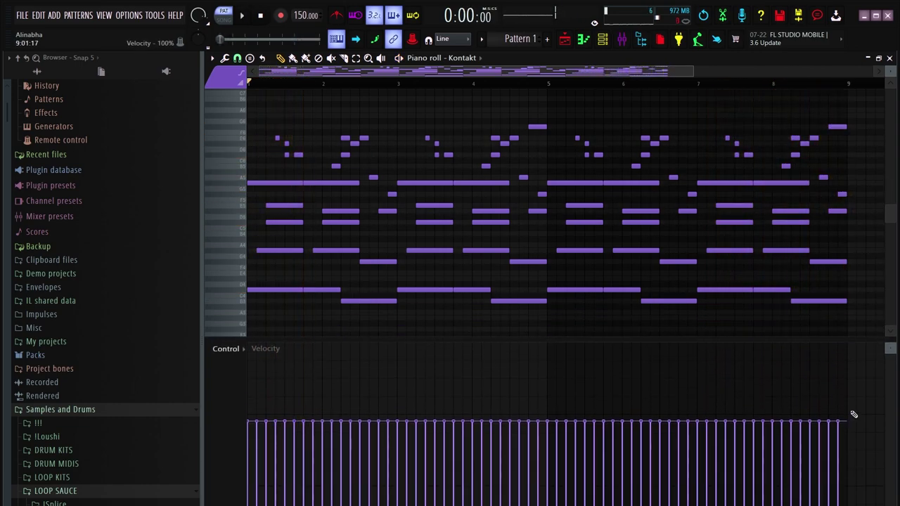
key(space)
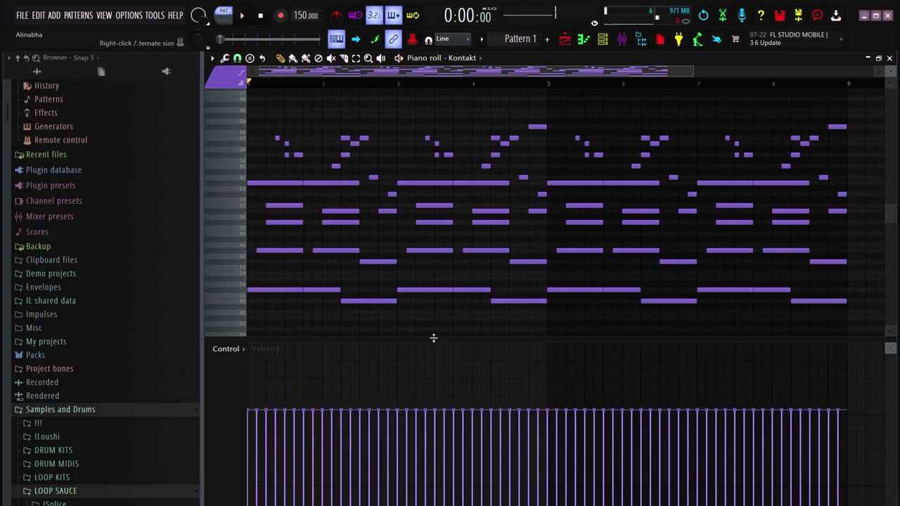
drag(839, 324, 182, 214)
key(shift+i)
scroll(775, 289, down, 6)
key(shift+i)
- Shape the velocities of the first chord's staggered notes so each one is louder than the one before
mouse_move(303, 340)
mouse_down()
mouse_move(288, 140)
mouse_move(291, 352)
mouse_up()
scroll(258, 280, up, 4)
key(space)
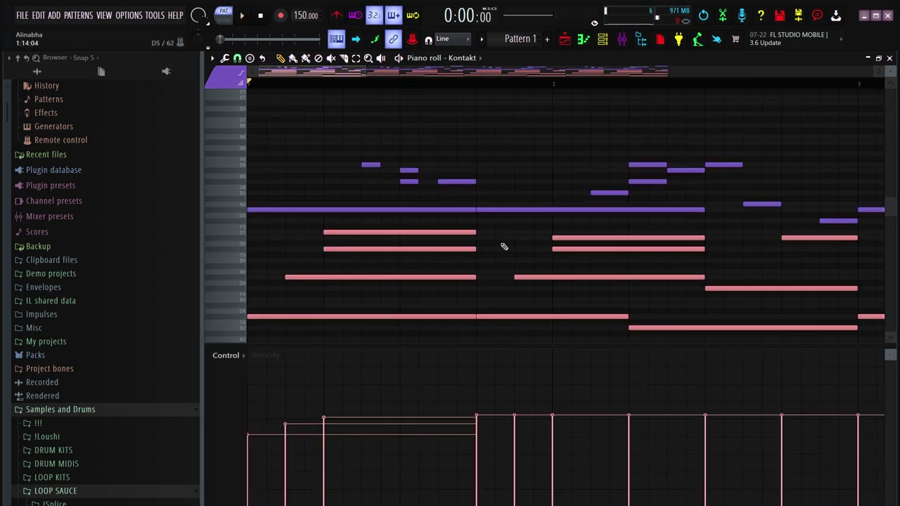
- Lower the melody velocities further, vary the chord note velocities through bars 1 and 2, and play the result
scroll(492, 211, down, 4)
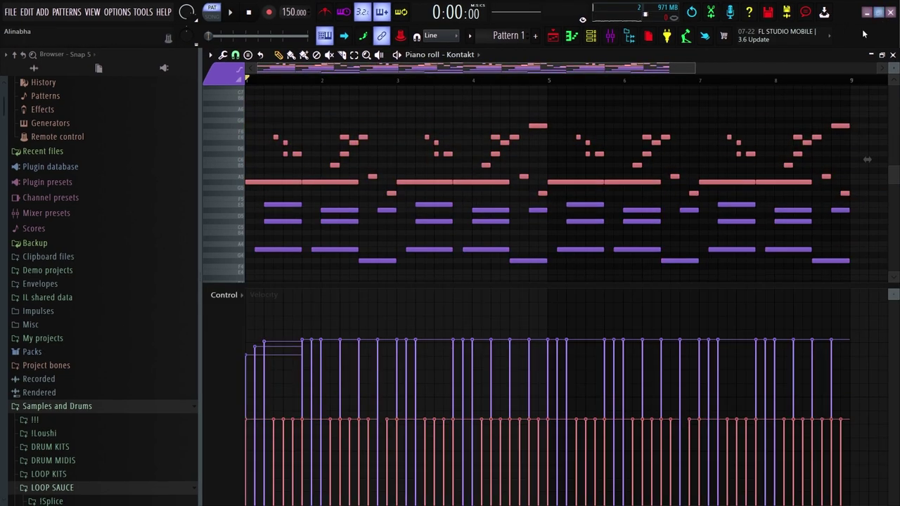
scroll(415, 328, down, 4)
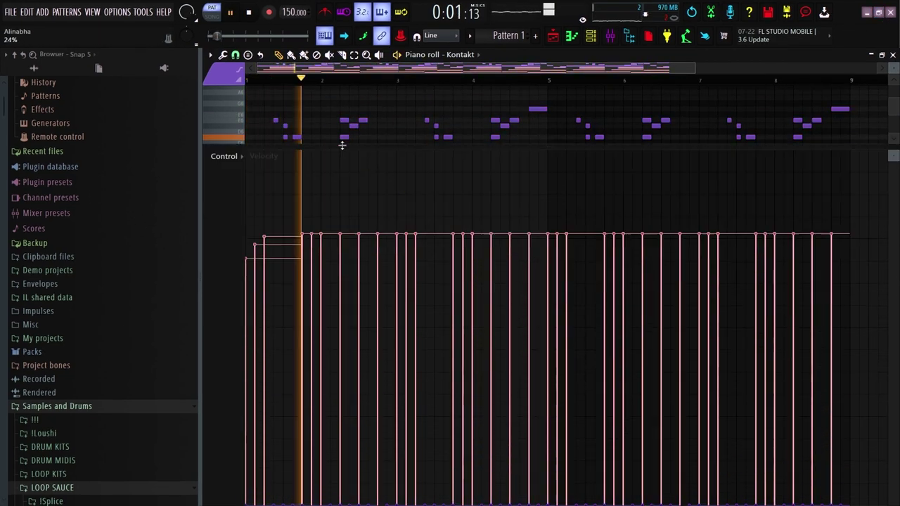
scroll(442, 225, up, 4)
key(space)
drag(470, 222, 470, 225)
key(space)
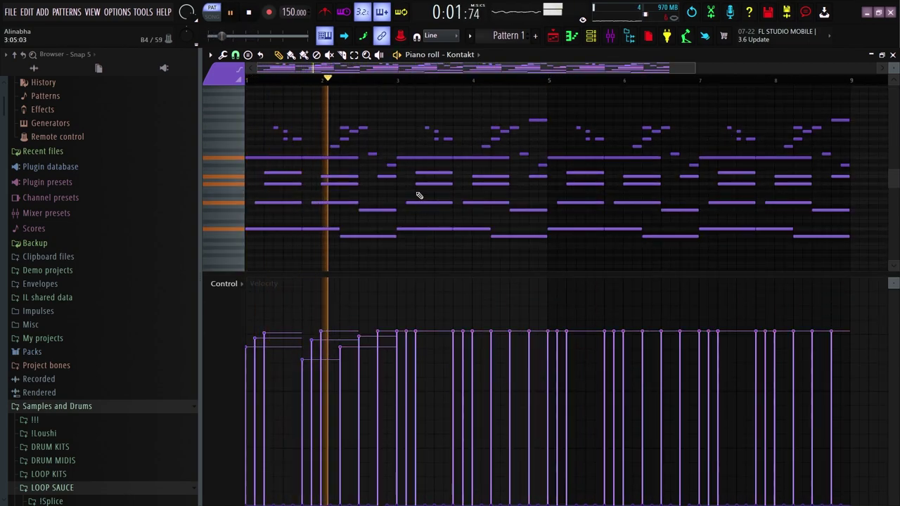
key(space)
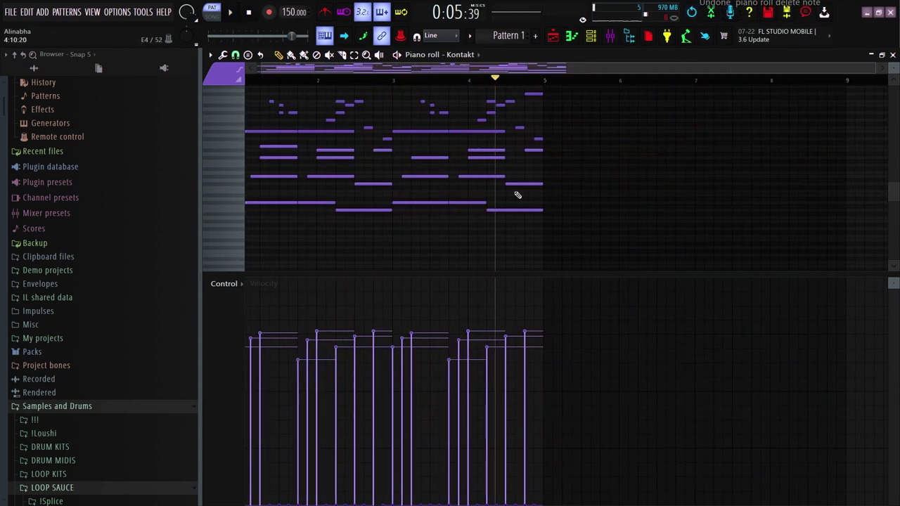
- Vary the velocities of the melody notes through bars 2 to 4, deselect them, and shrink the velocity lane
drag(552, 230, 392, 149)
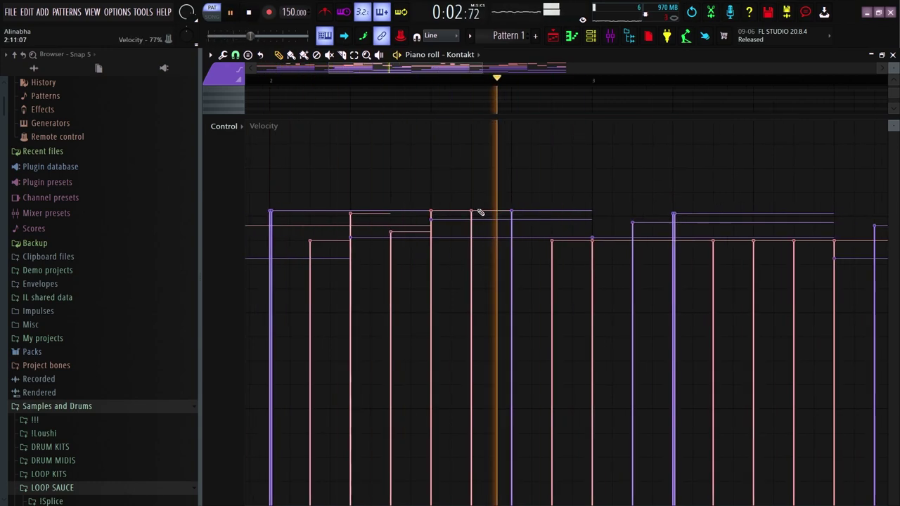
key(space)
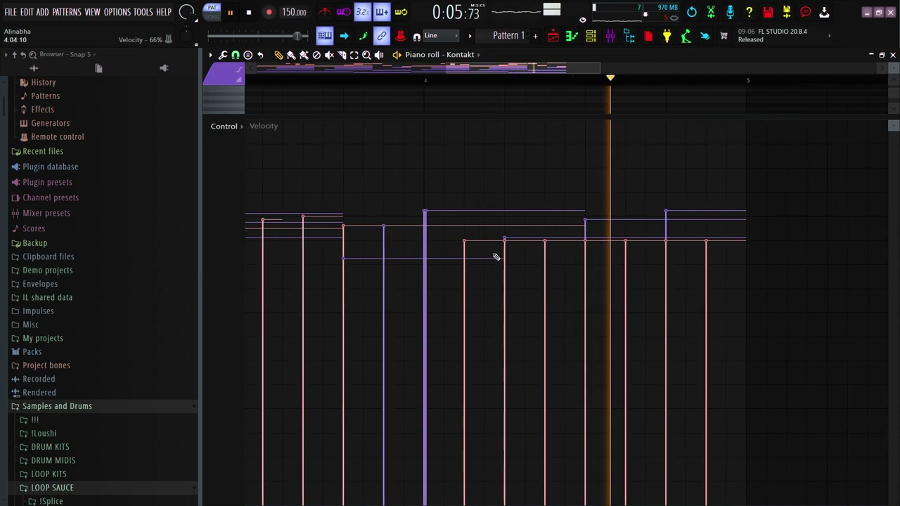
key(space)
click(714, 211)
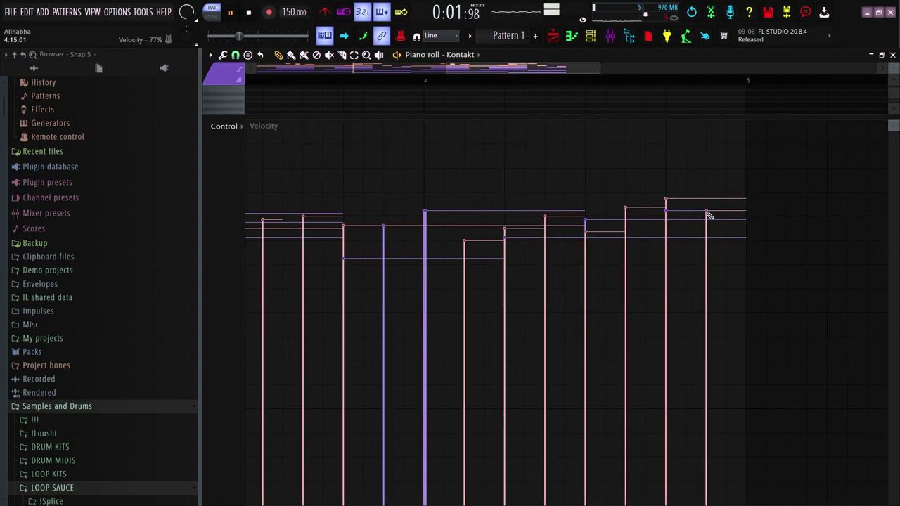
scroll(710, 214, down, 3)
click(800, 205)
key(space)
drag(704, 116, 682, 311)
key(ctrl+d)
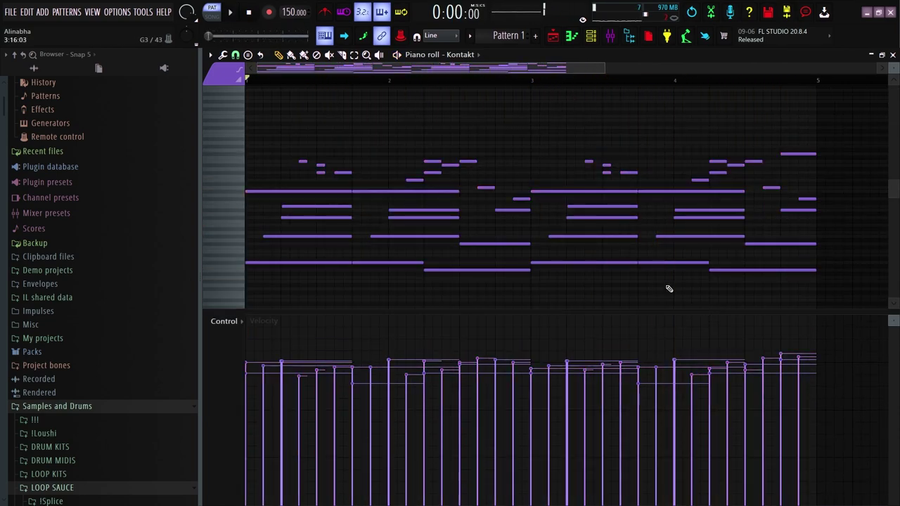
- Apply a slight randomization to the velocity levels of all the notes
key(alt+x)
click(494, 170)
key(alt+r)
drag(428, 297, 428, 304)
click(511, 356)
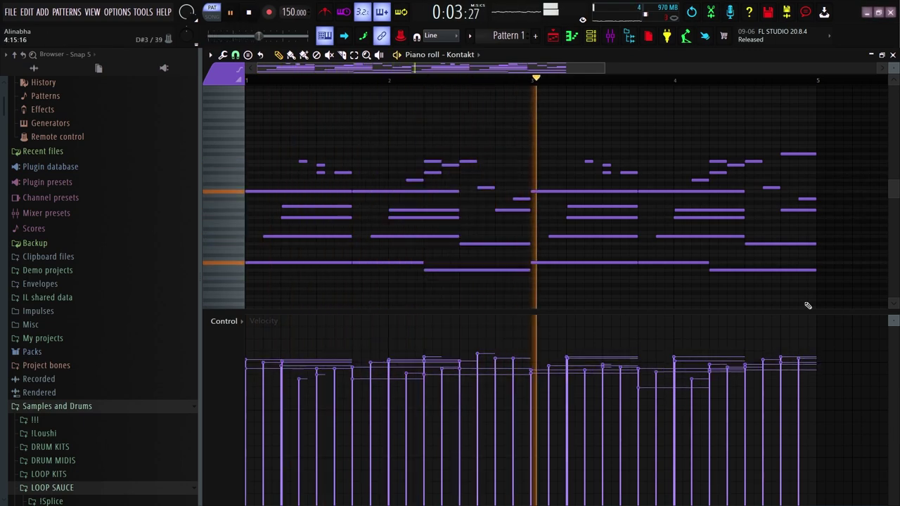
- Scale the note levels with a raised multiply and a -25% offset, and shrink the velocity lane
key(space)
key(alt+x)
mouse_move(450, 225)
mouse_down()
mouse_move(450, 214)
mouse_move(479, 250)
mouse_up()
key(space)
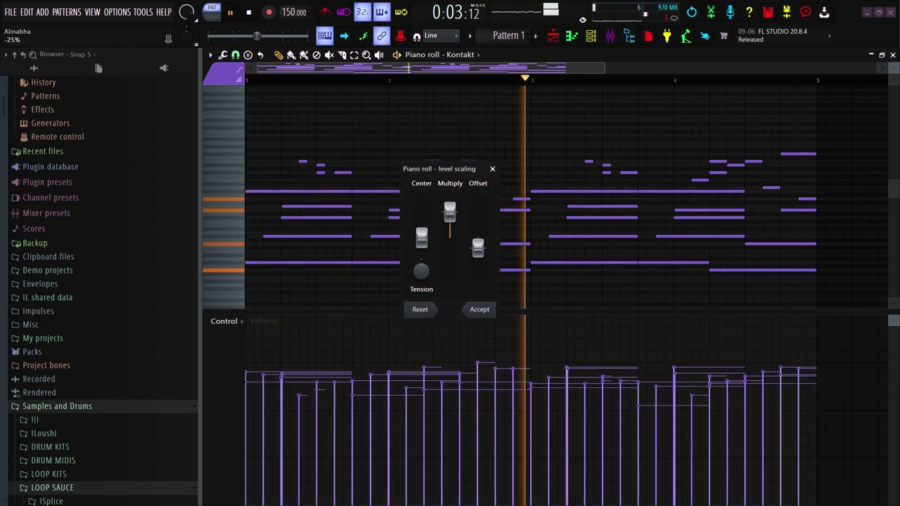
click(479, 309)
scroll(524, 296, up, 2)
drag(535, 312, 562, 430)
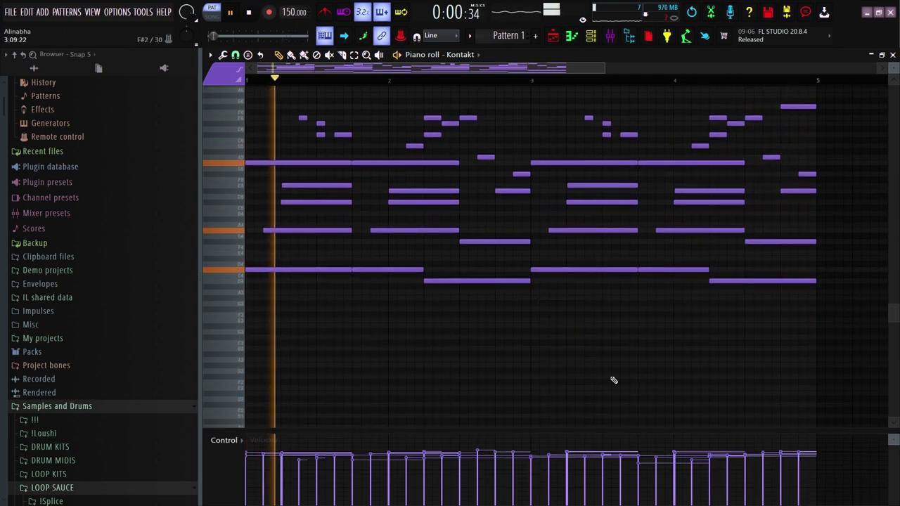
- Select every note and duplicate the four-bar progression into bars 5 to 8
scroll(540, 205, up, 2)
key(ctrl+a)
key(space)
scroll(541, 205, up, 1)
scroll(540, 183, down, 3)
key(ctrl+b)
- Raise the duplicated notes in bars 5 to 8 by one octave and play the extended progression
key(ctrl+Up)
key(space)
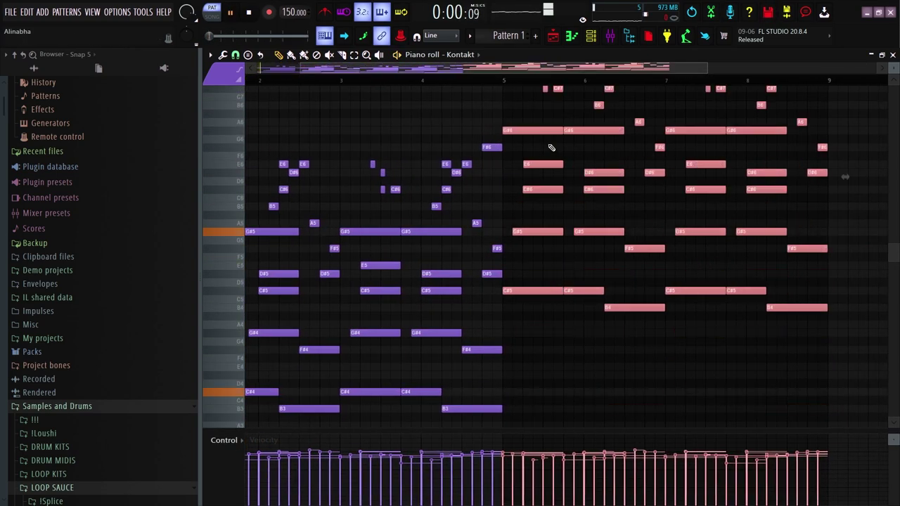
key(ctrl+d)
scroll(448, 124, down, 2)
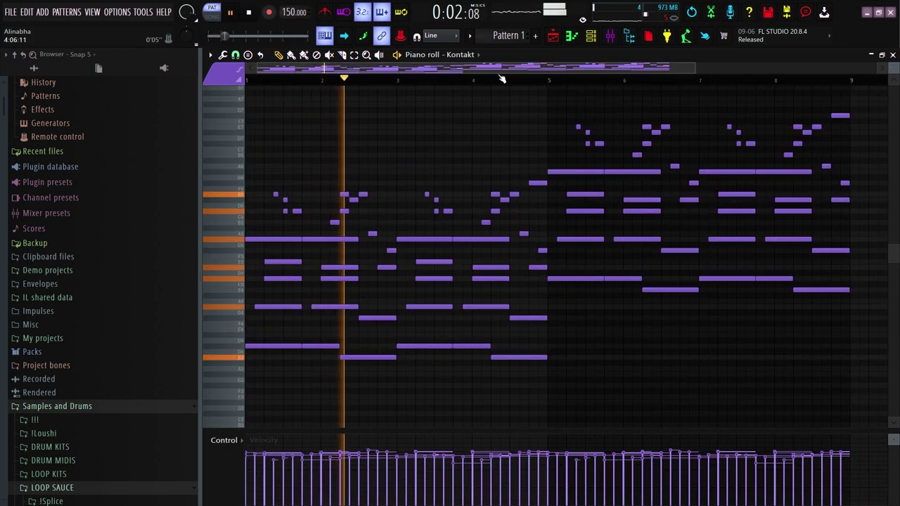
scroll(609, 328, up, 2)
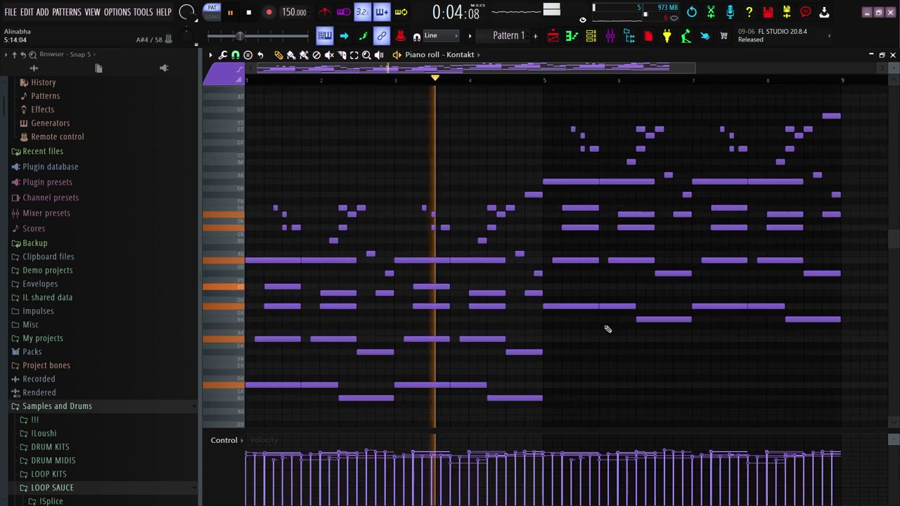
scroll(546, 104, down, 1)
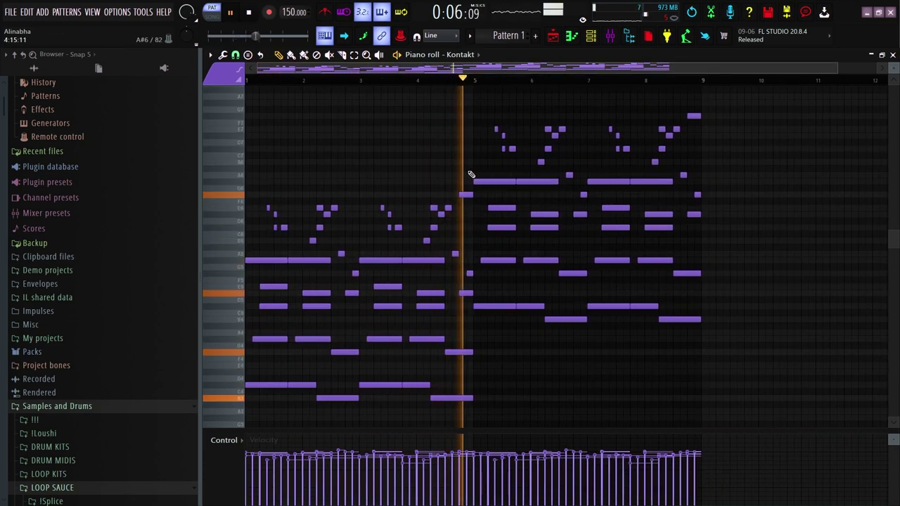
- Lower the notes in bars 5 to 8 by one octave and enlarge the velocity lane
drag(486, 107, 826, 362)
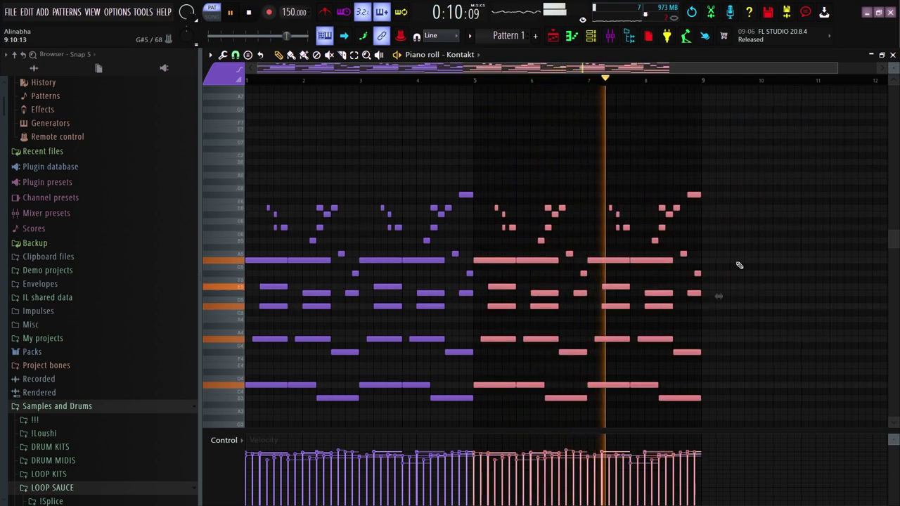
scroll(512, 286, up, 2)
drag(513, 432, 555, 365)
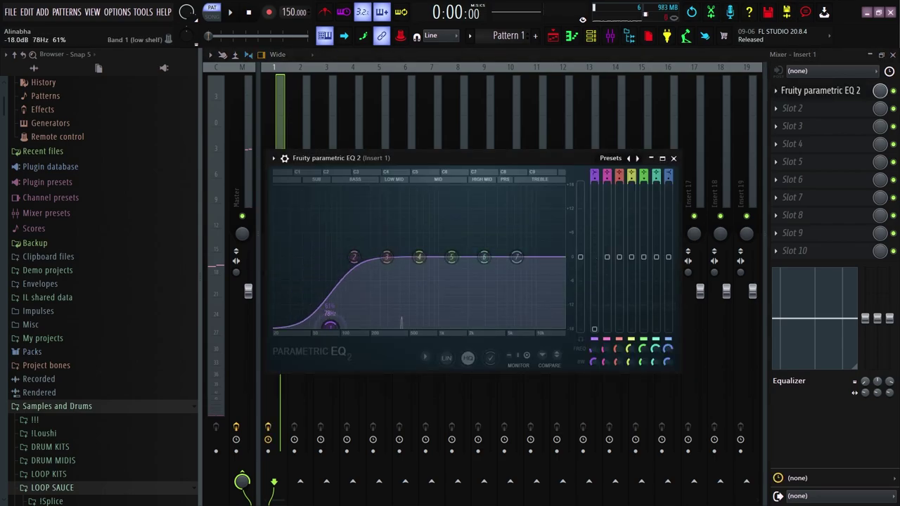
- Set the Fruity parametric EQ 2 low-cut band to about 75 Hz and add S1 Imager Stereo in slot 2 with width 1.53
key(space)
drag(335, 333, 328, 325)
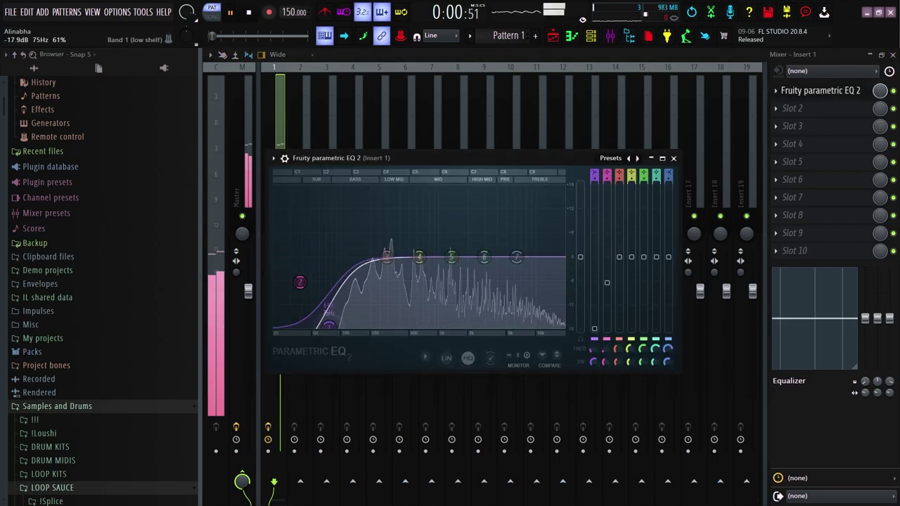
click(792, 108)
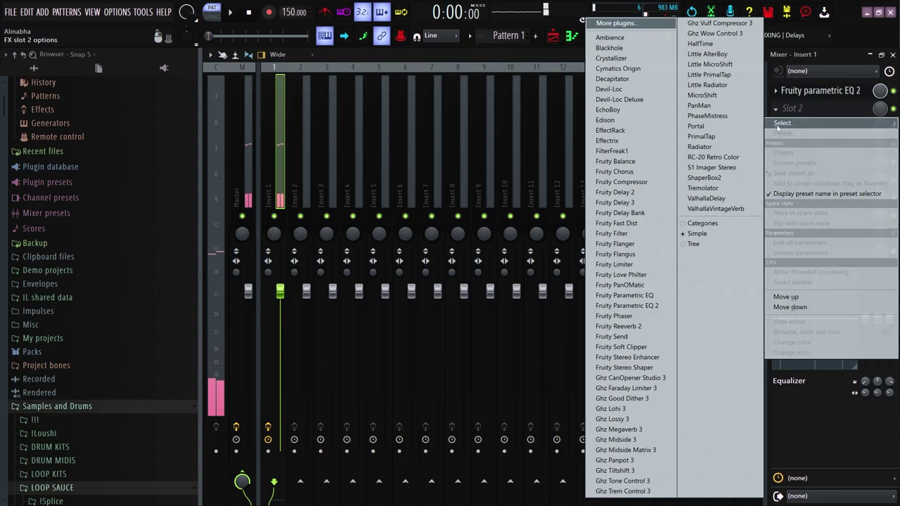
click(710, 169)
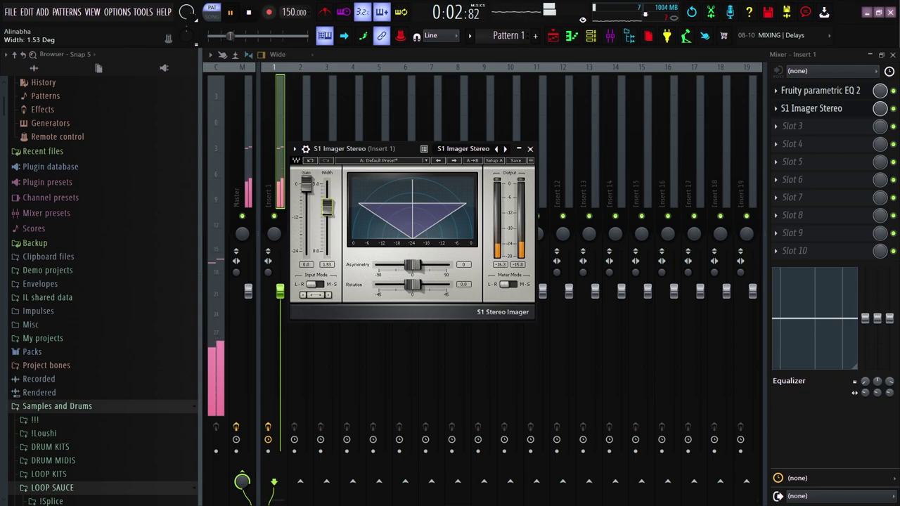
- Add Decapitator in slot 3 with a drive of 4.5 and ValhallaVintageVerb in slot 4 with 15.2% mix and 1.04 s decay
click(832, 132)
click(822, 124)
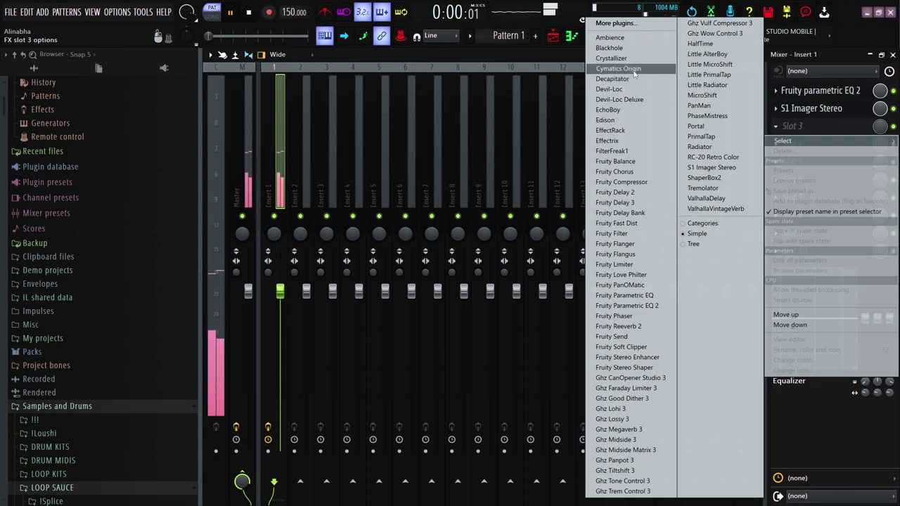
click(613, 79)
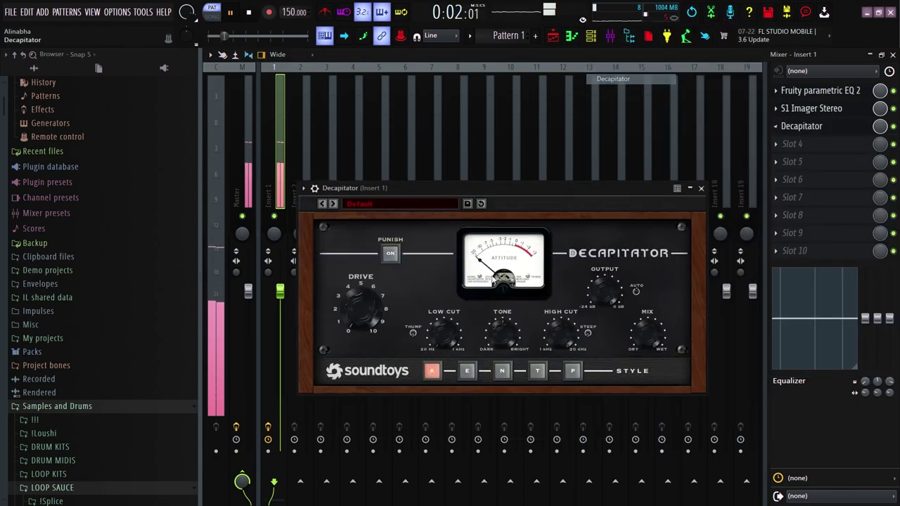
scroll(344, 301, up, 8)
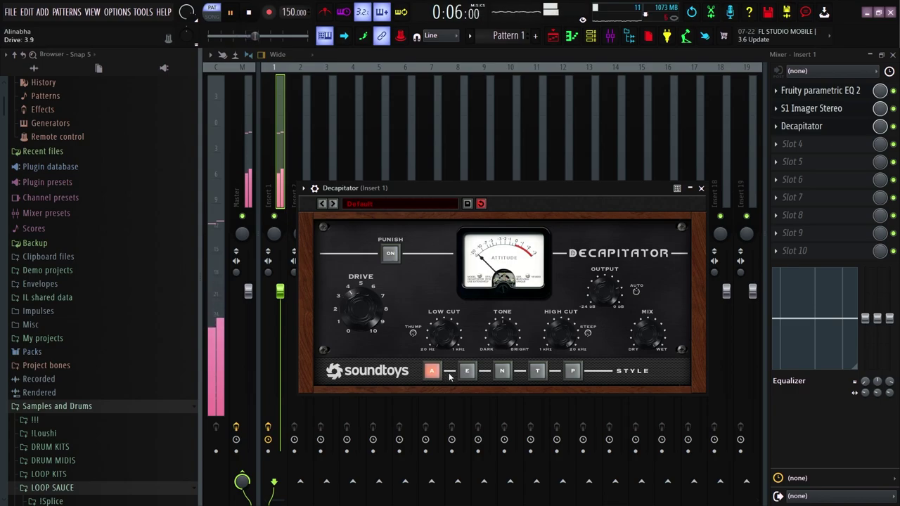
click(471, 374)
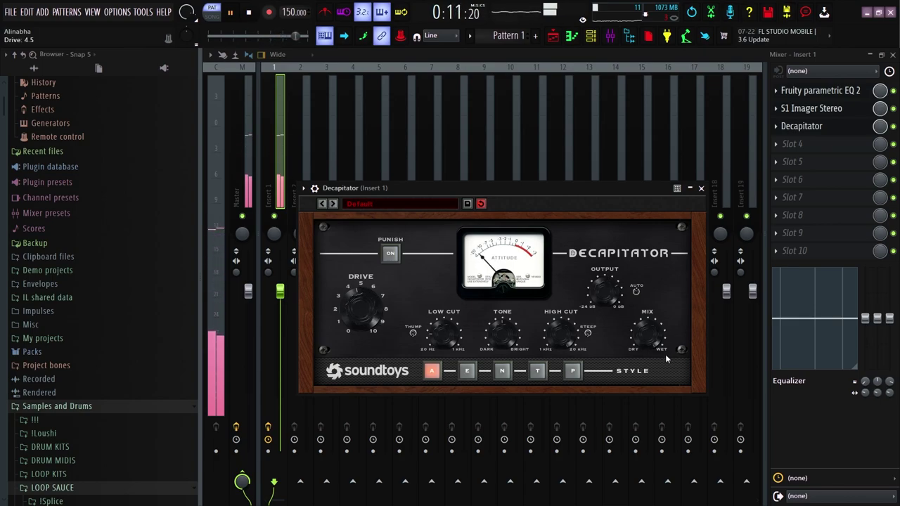
click(792, 143)
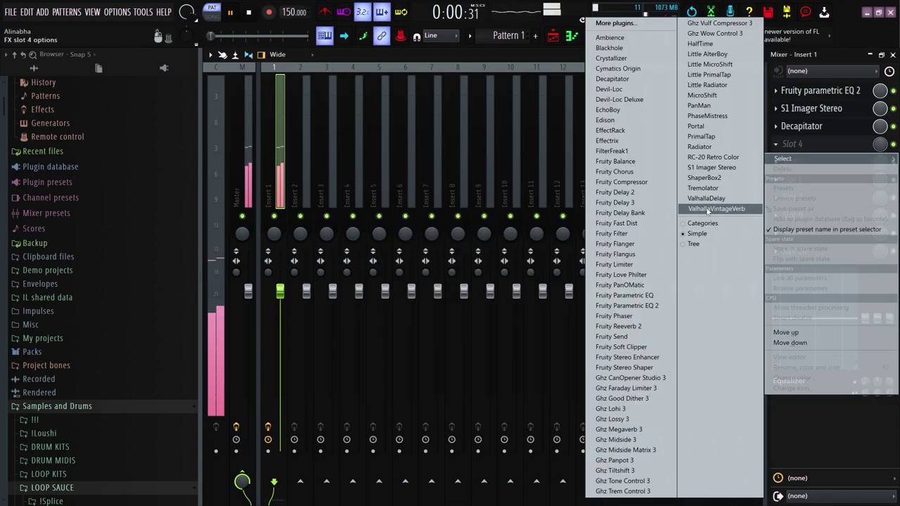
click(708, 209)
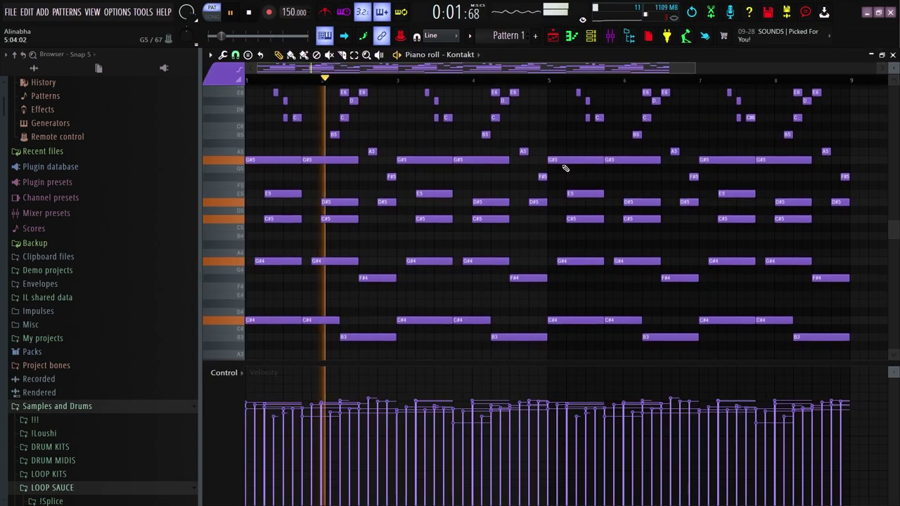
- Duplicate the eight-bar progression into bars 9 to 16 and delete the high melody notes from the copy
scroll(565, 167, down, 1)
scroll(626, 120, down, 2)
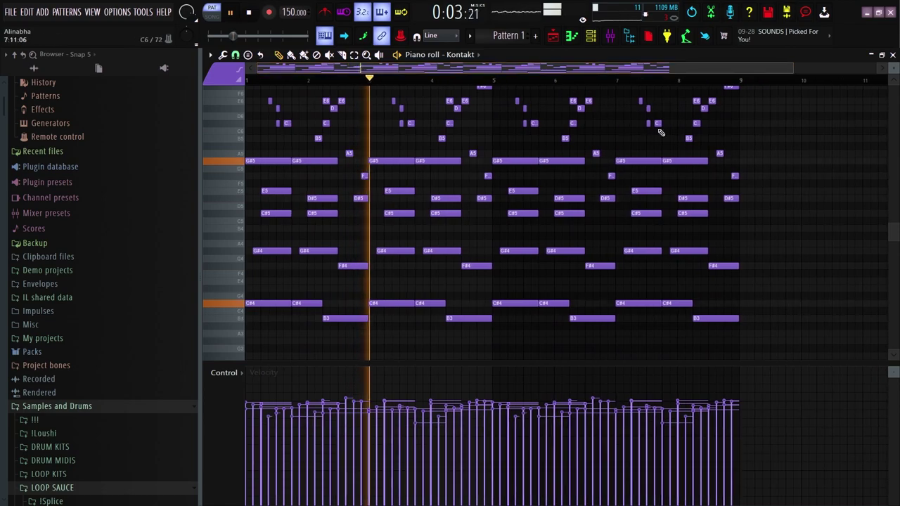
scroll(647, 131, up, 3)
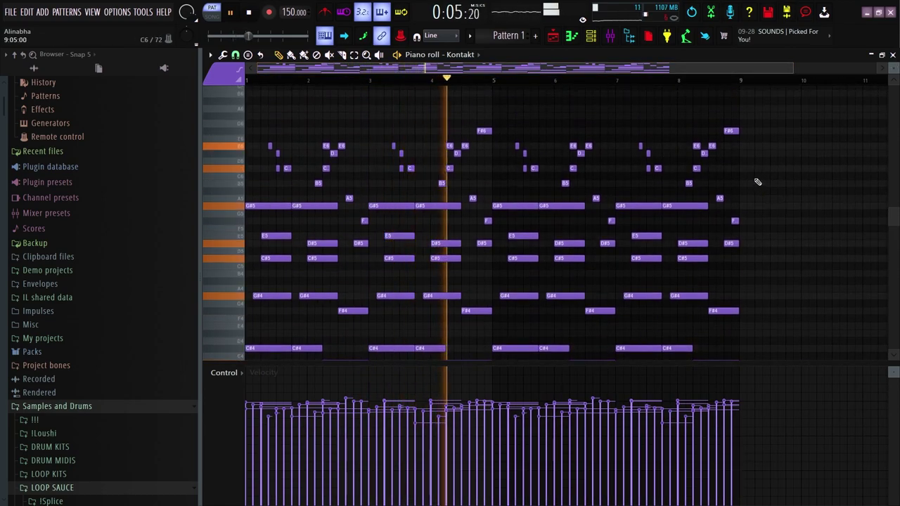
key(ctrl+b)
drag(343, 121, 879, 191)
key(Delete)
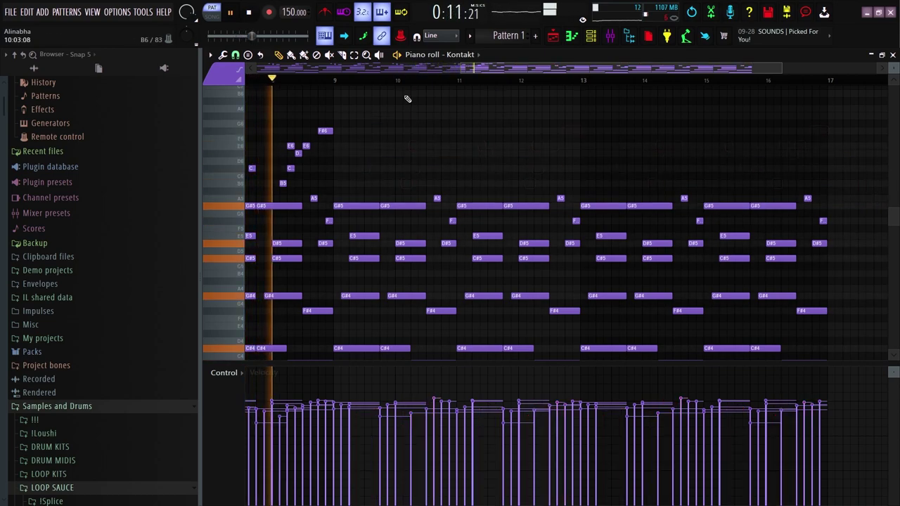
- Listen through the duplicated bars and raise the second long G#5 note starting in bar 15 to B5
ctrl+right_click(445, 108)
scroll(585, 178, up, 1)
scroll(594, 186, up, 1)
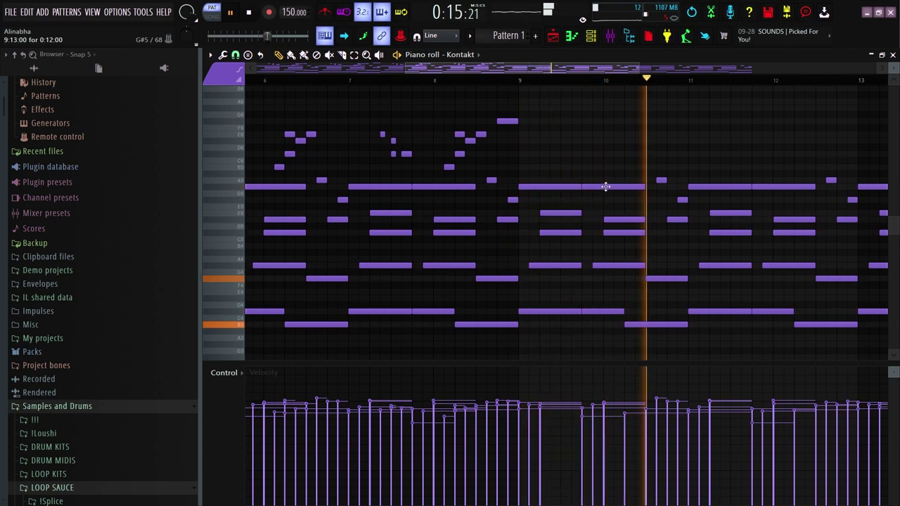
scroll(734, 162, down, 2)
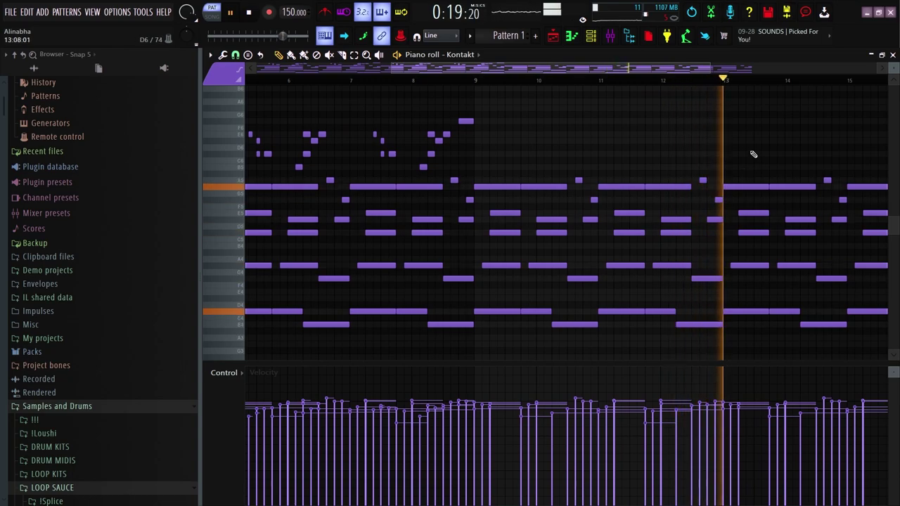
scroll(774, 158, down, 2)
scroll(788, 172, up, 1)
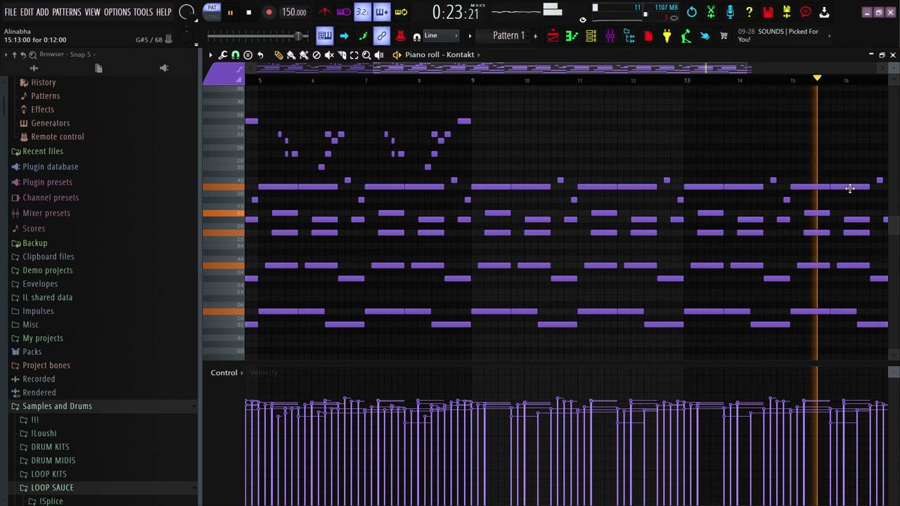
key(space)
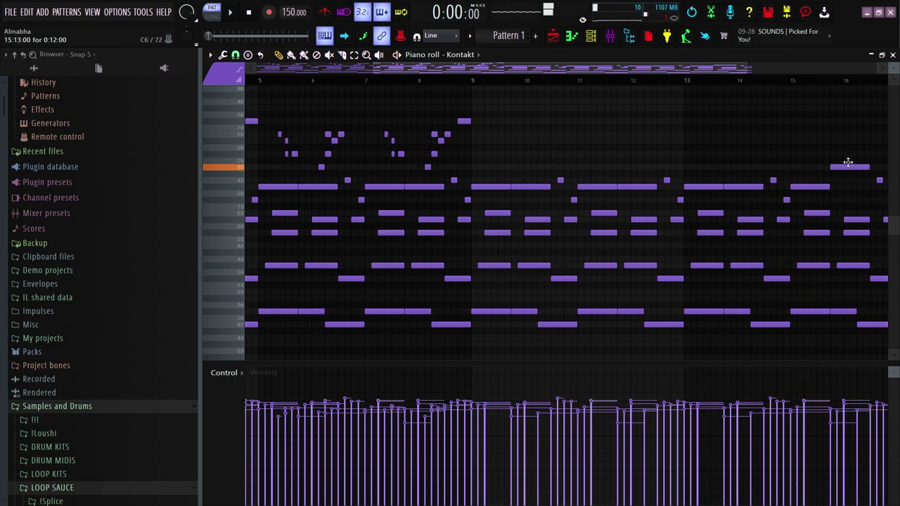
- Play from near the end of the progression and raise the long D#5 note at bar 16 to F#5
click(769, 83)
scroll(686, 205, up, 3)
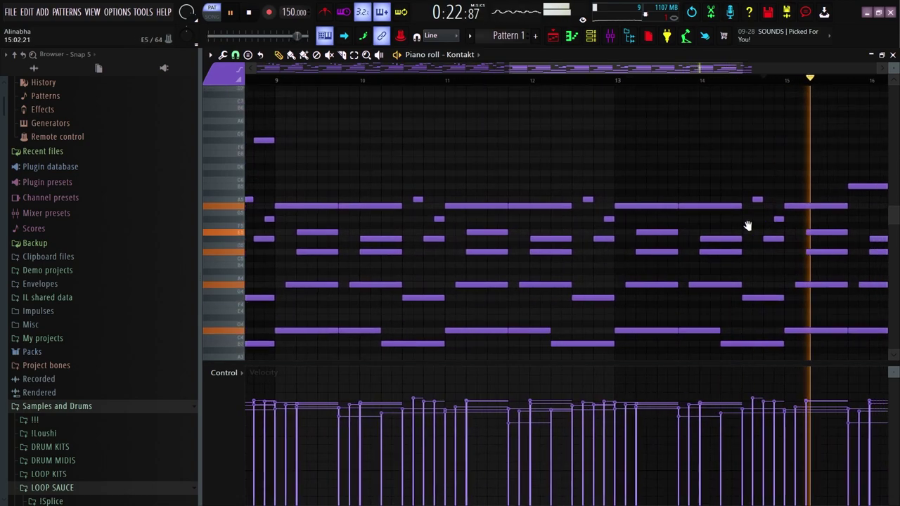
key(space)
key(space)
drag(617, 220, 618, 197)
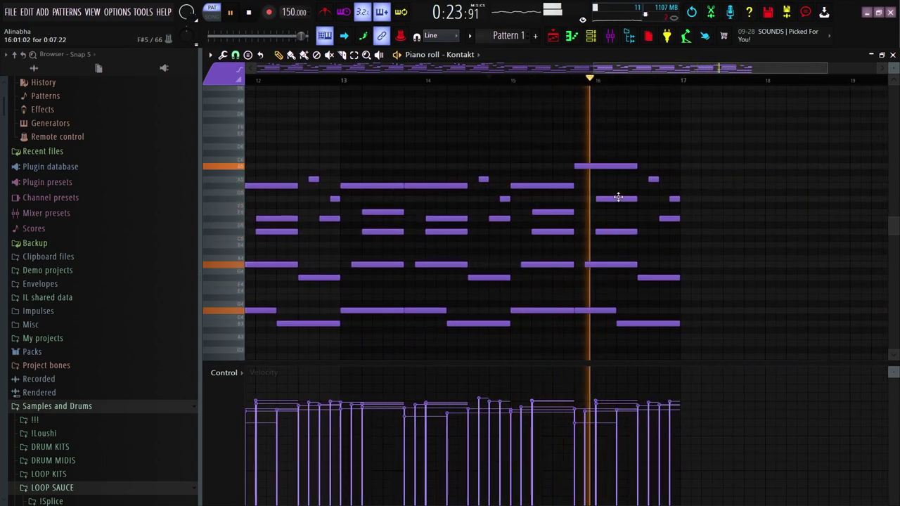
scroll(733, 167, down, 5)
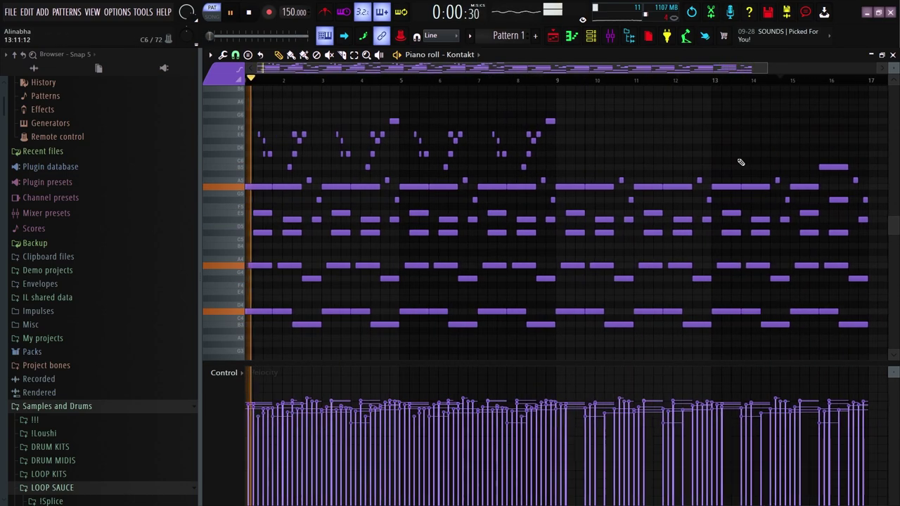
- Close the piano roll and clone the Kontakt channel in the channel rack
click(893, 55)
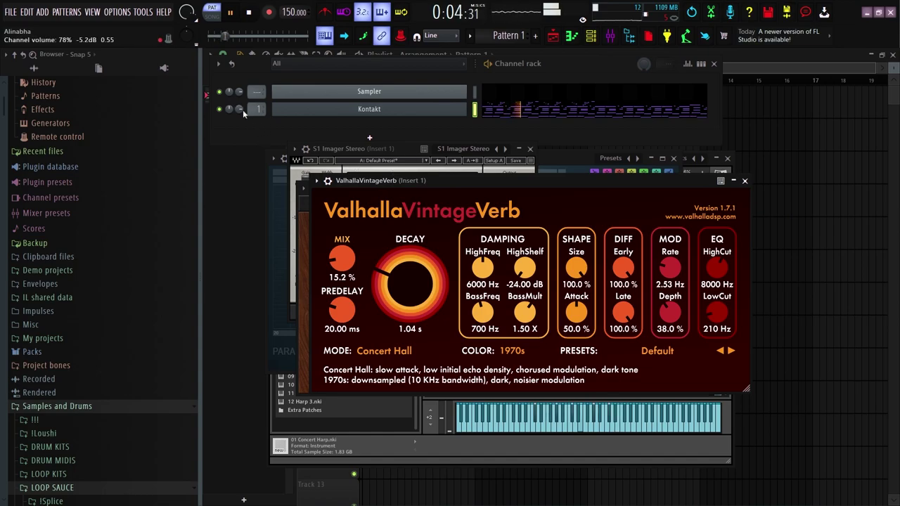
click(358, 140)
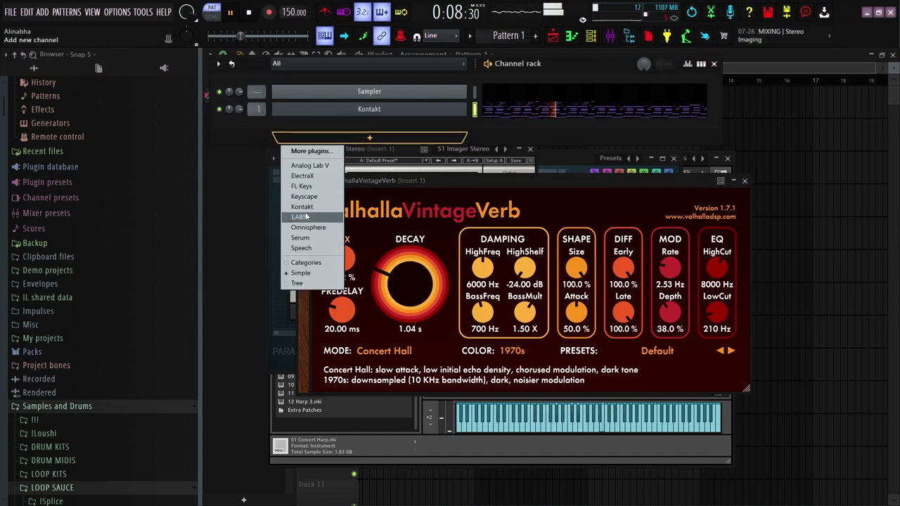
right_click(387, 114)
click(487, 204)
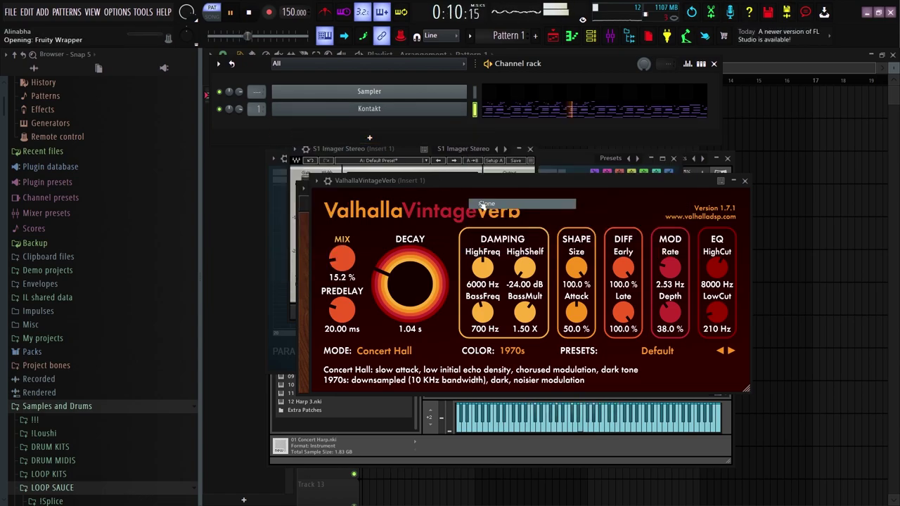
- Delete the notes in bars 9 to 16 from the original Kontakt channel's piano roll
click(514, 117)
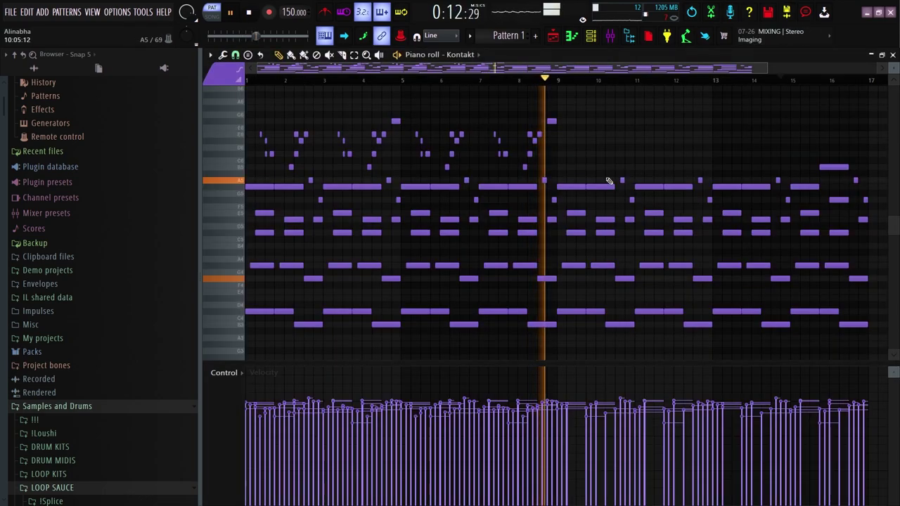
drag(561, 113, 887, 362)
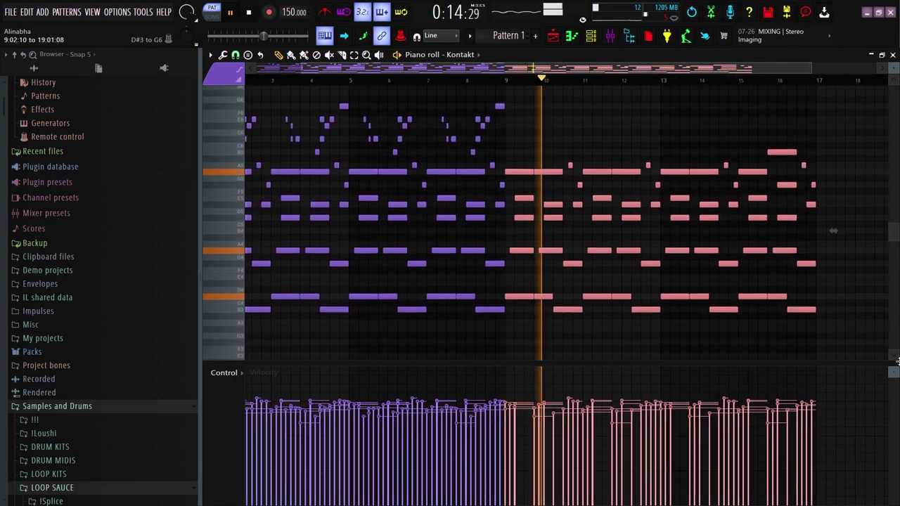
key(Delete)
key(space)
- In the cloned Kontakt #2 channel, keep only the notes from bars 9 to 16 and shift them to start at bar 1
click(591, 41)
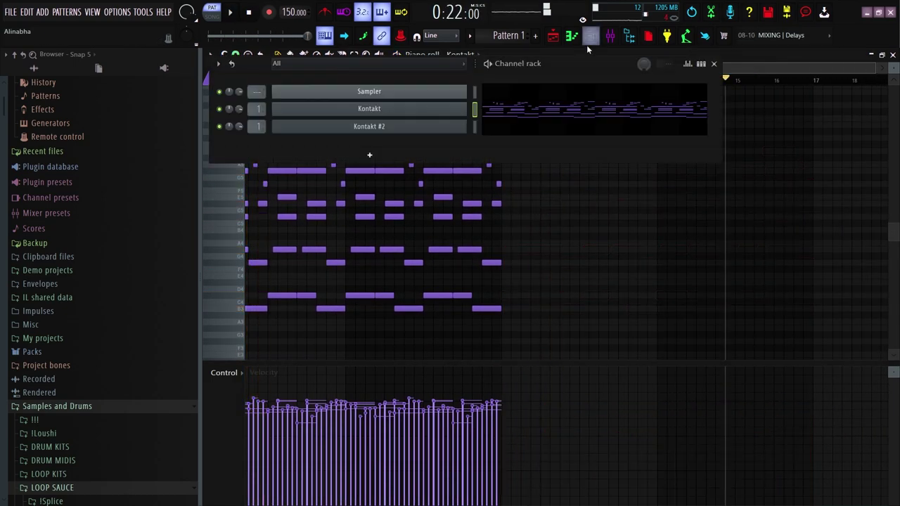
click(526, 130)
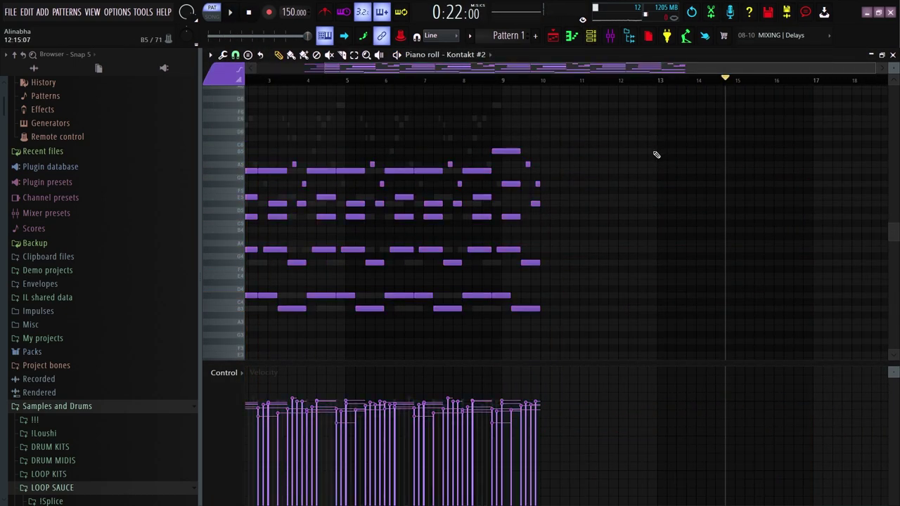
key(ctrl+a)
scroll(656, 155, left, 2)
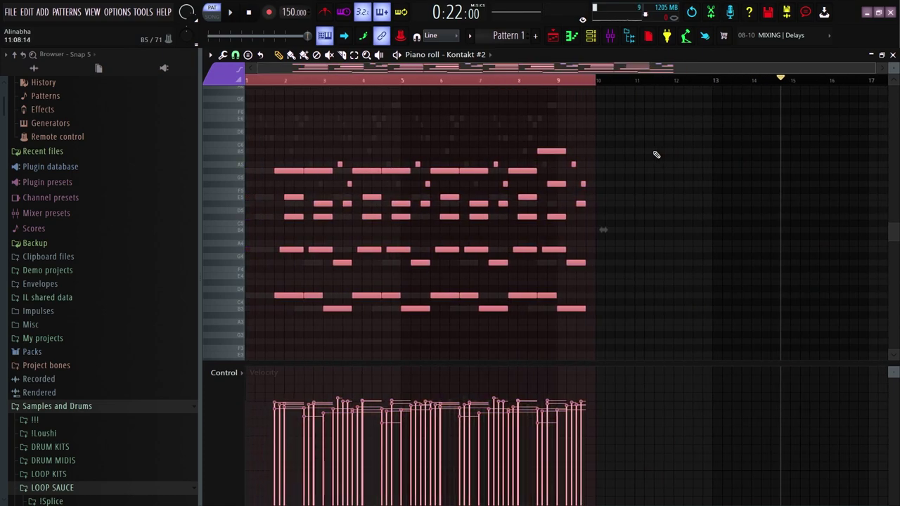
click(892, 55)
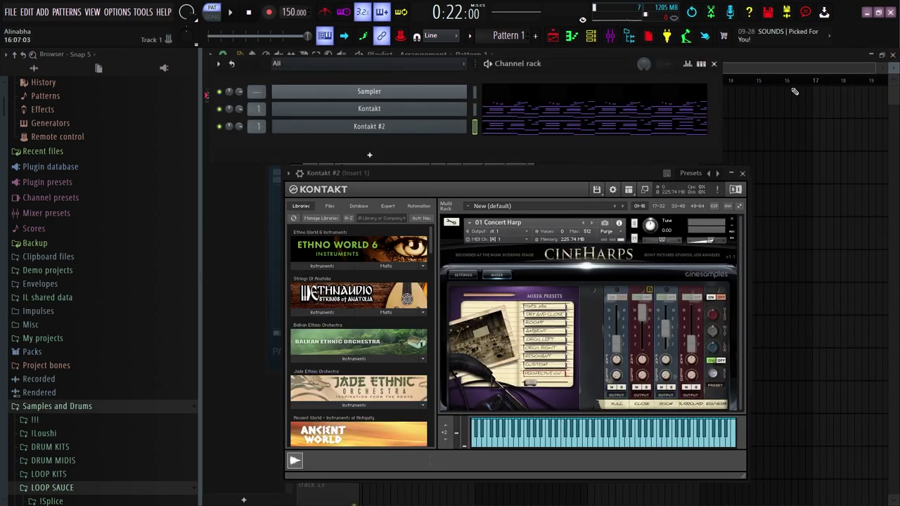
- Mute Kontakt #2 and load the KLC library's "- Default -.nki" instrument into a new Kontakt #3 channel
click(220, 126)
key(space)
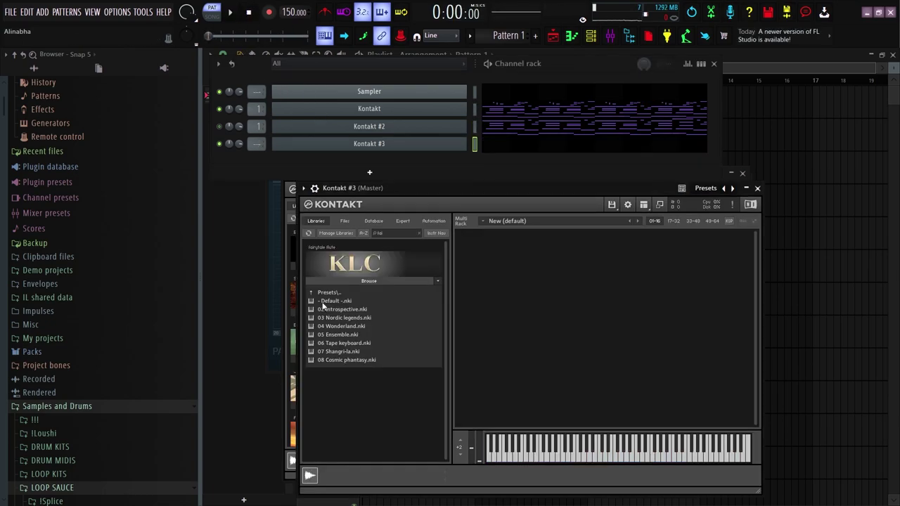
drag(323, 302, 550, 305)
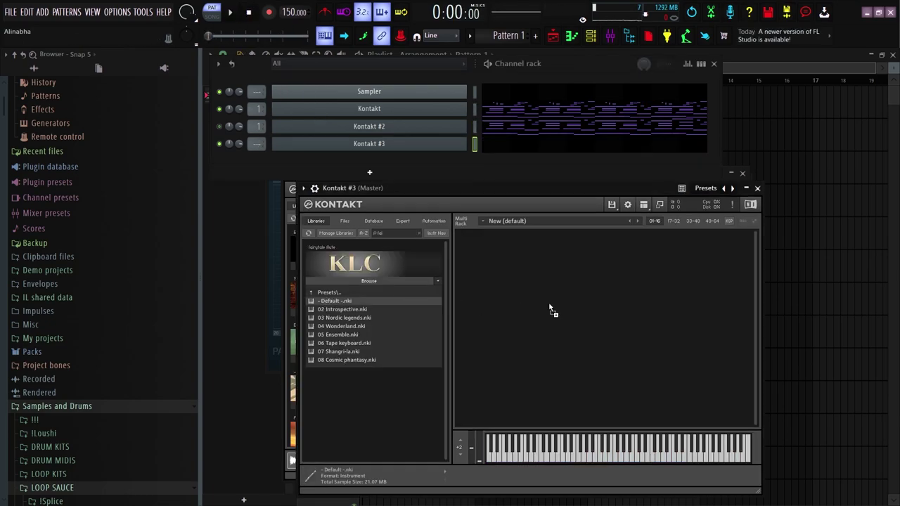
- Listen to the progression and place a two-beat G#6 note at the start of bar 1 in Kontakt #3's piano roll
click(497, 152)
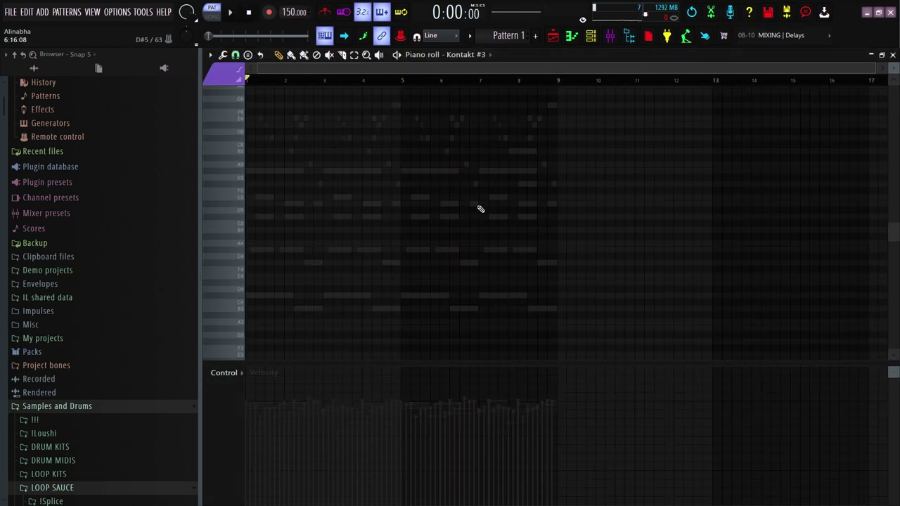
key(space)
scroll(448, 199, up, 3)
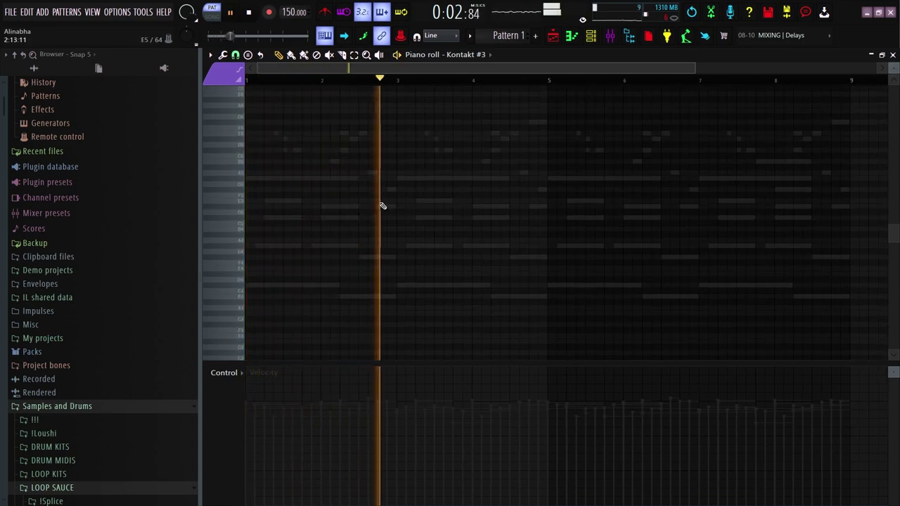
key(space)
drag(255, 230, 195, 175)
key(ctrl+Up)
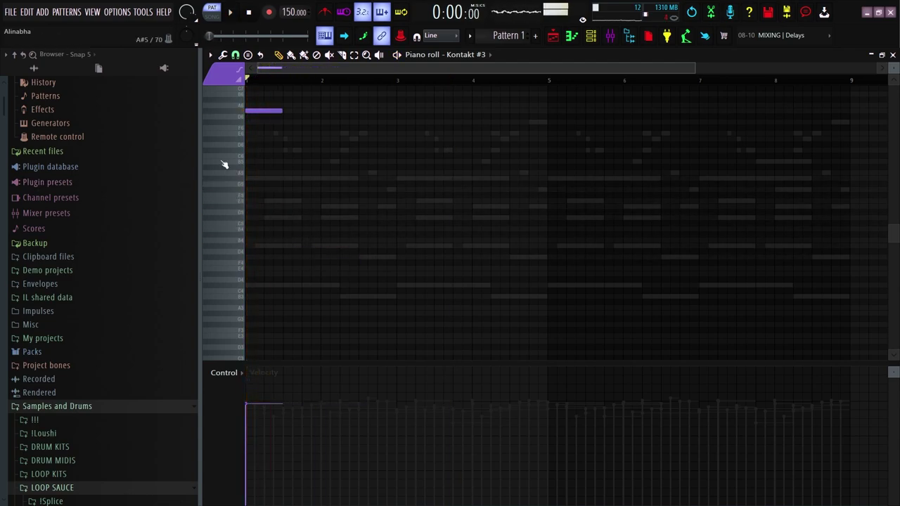
- Audition the opening note with a shorter length and at lower pitches
drag(280, 112, 273, 113)
key(space)
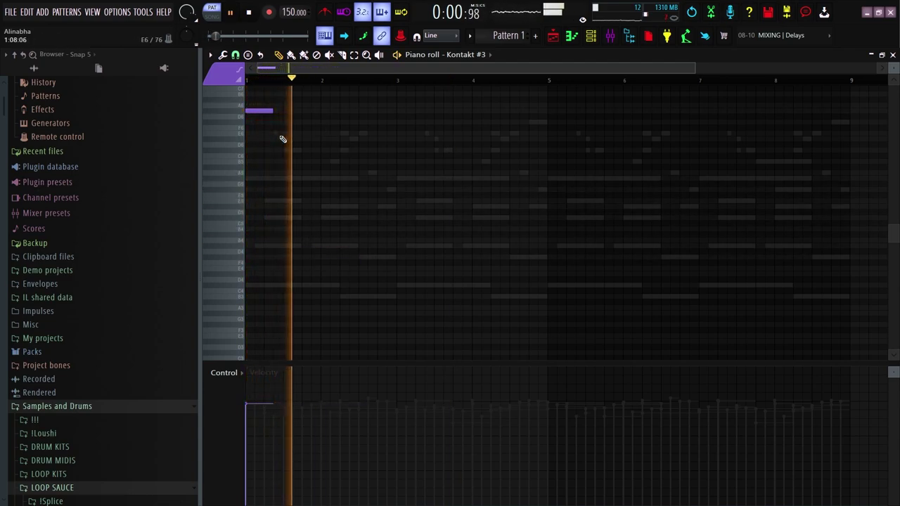
key(space)
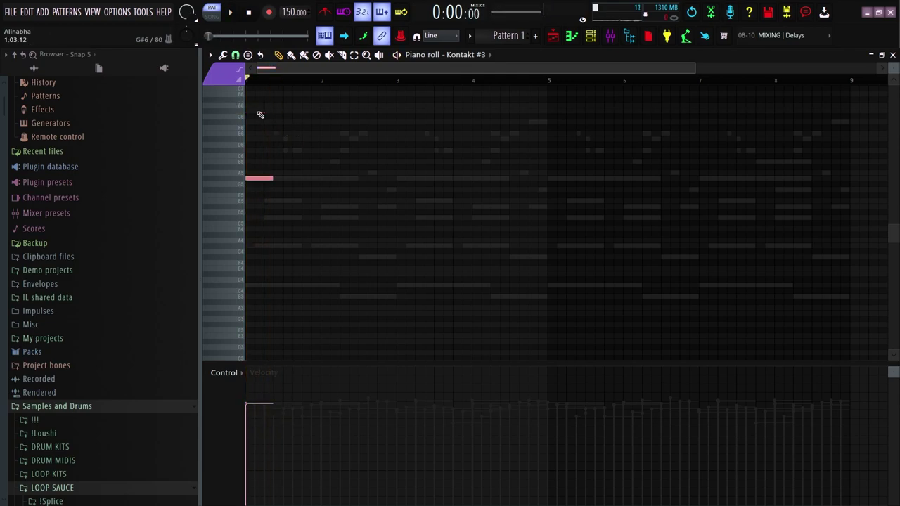
key(shift+Up)
key(ctrl+Down)
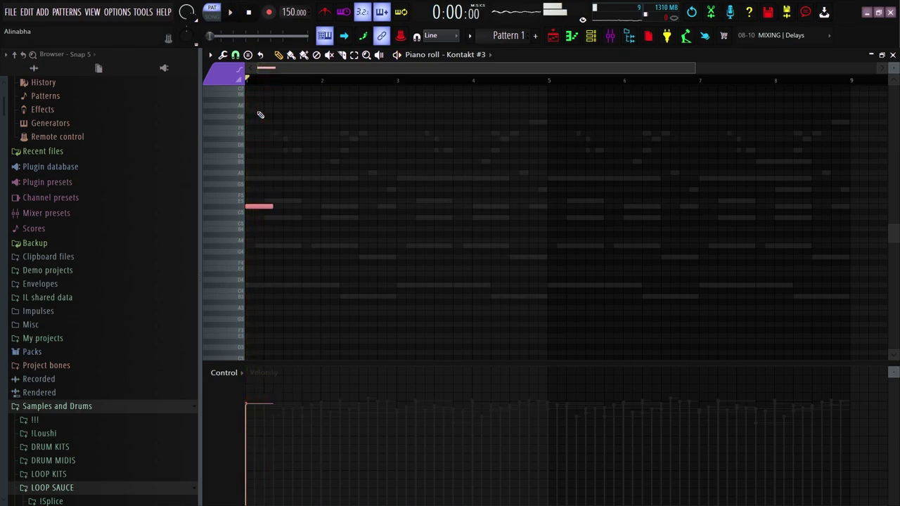
key(space)
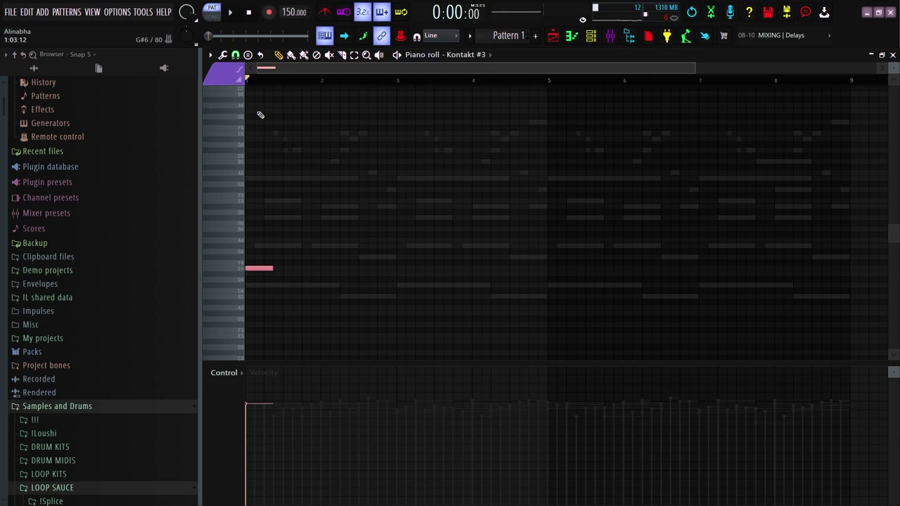
key(ctrl+Up)
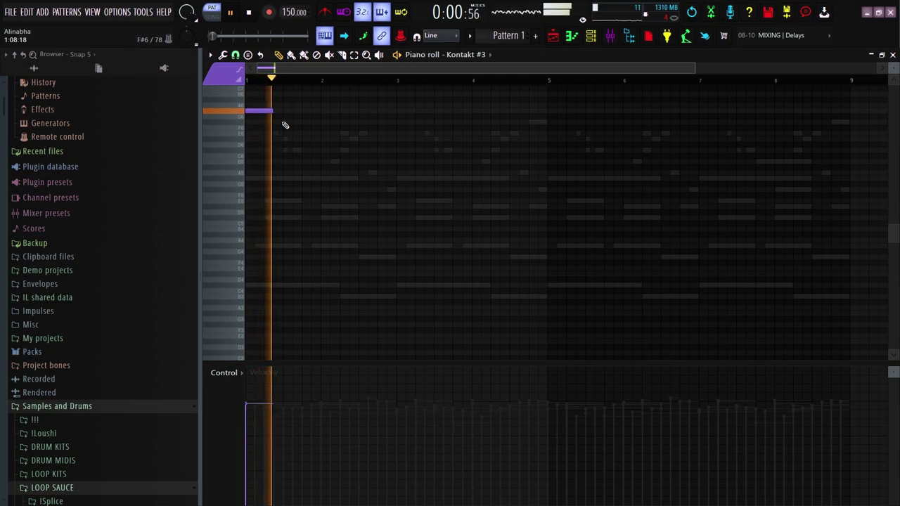
key(space)
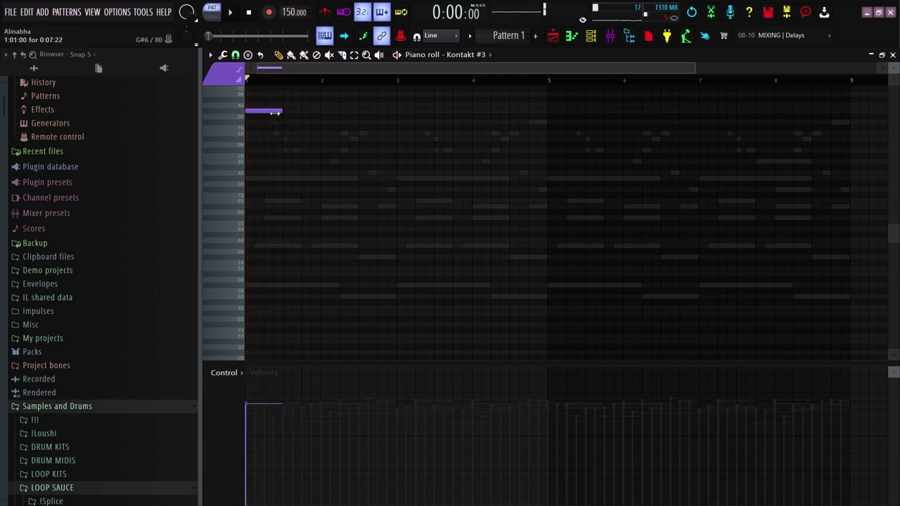
- Draw a one-beat D#6 note directly after the opening note and a short D#6, E6, D#6 figure in bar 2
key(space)
click(287, 122)
drag(289, 122, 301, 139)
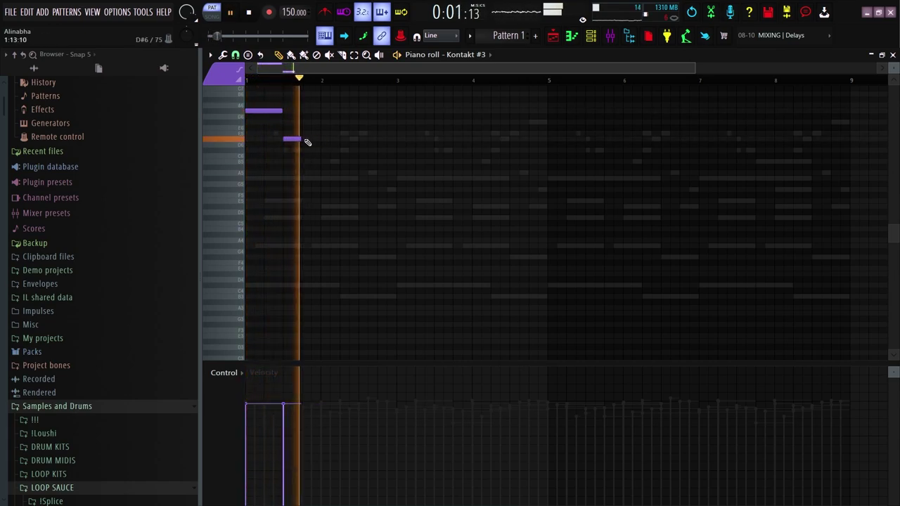
scroll(313, 144, up, 1)
key(space)
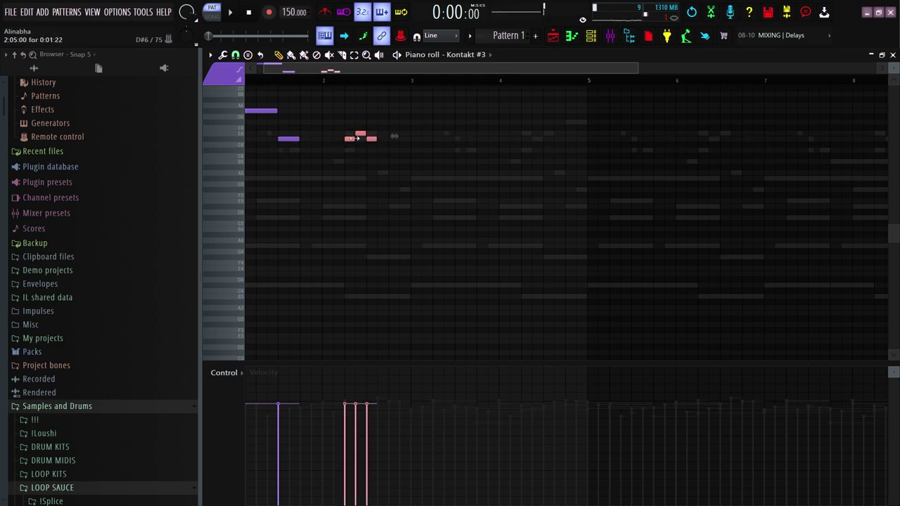
- Move the three-note figure to the middle of bar 2 and shorten its notes to one step each
key(space)
drag(350, 137, 371, 141)
key(space)
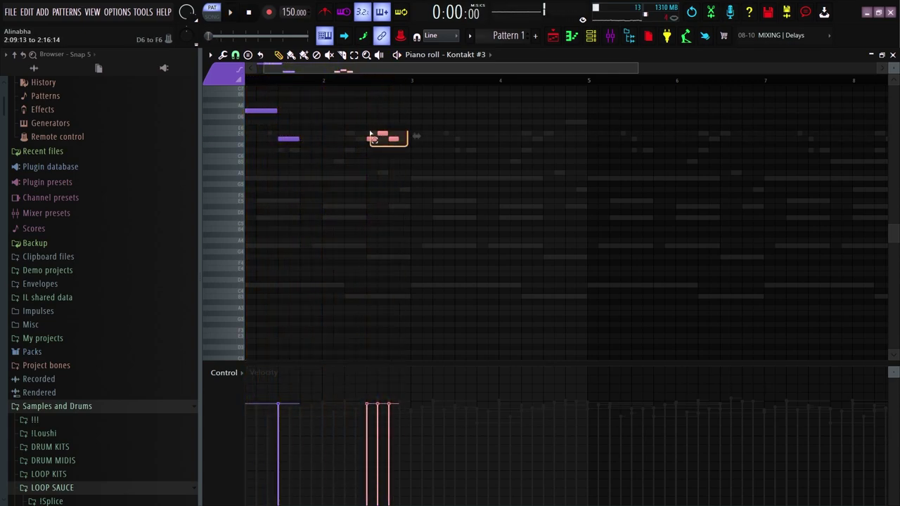
ctrl+right_click(434, 152)
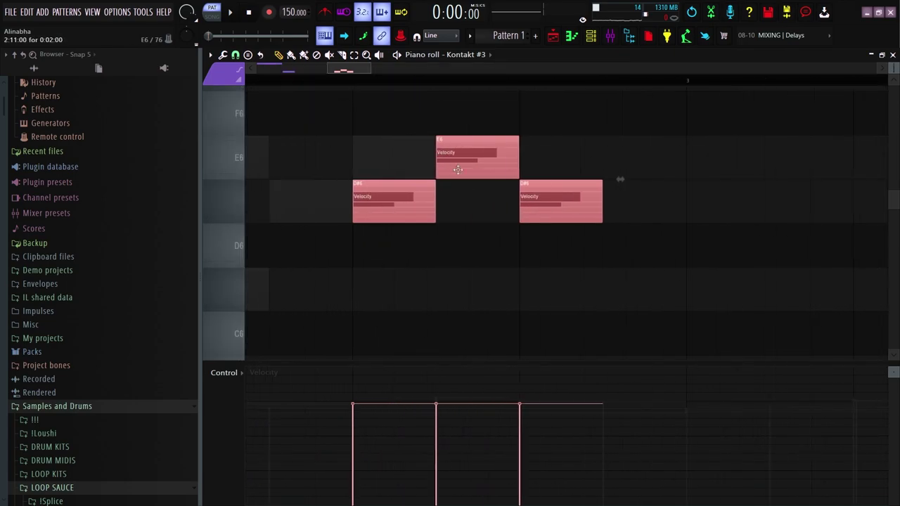
drag(440, 210, 413, 208)
ctrl+right_click(434, 213)
scroll(327, 269, up, 1)
ctrl+right_click(390, 270)
ctrl+right_click(398, 261)
ctrl+right_click(349, 285)
ctrl+right_click(426, 240)
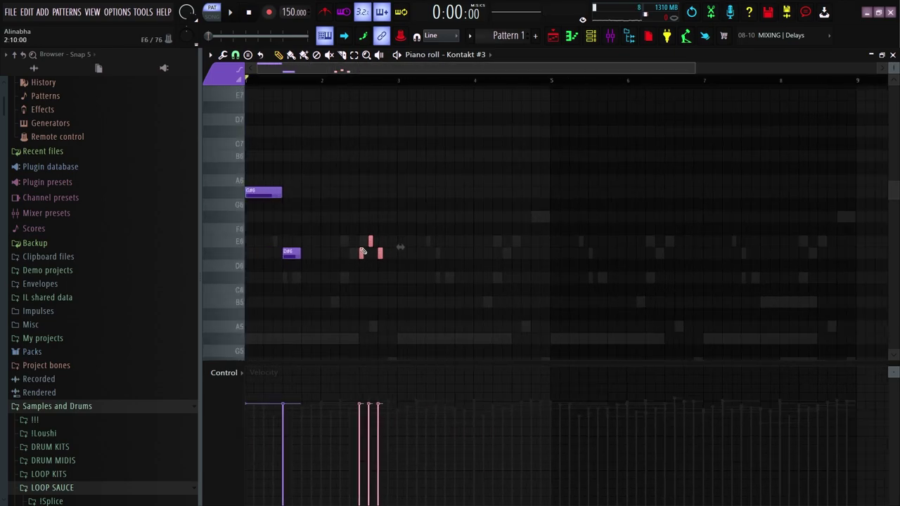
- Raise the two D#6 notes of the figure in bar 2 to E6
scroll(352, 265, up, 3)
scroll(348, 266, down, 3)
scroll(347, 267, up, 2)
scroll(348, 267, down, 2)
ctrl+click(365, 237)
scroll(367, 204, up, 2)
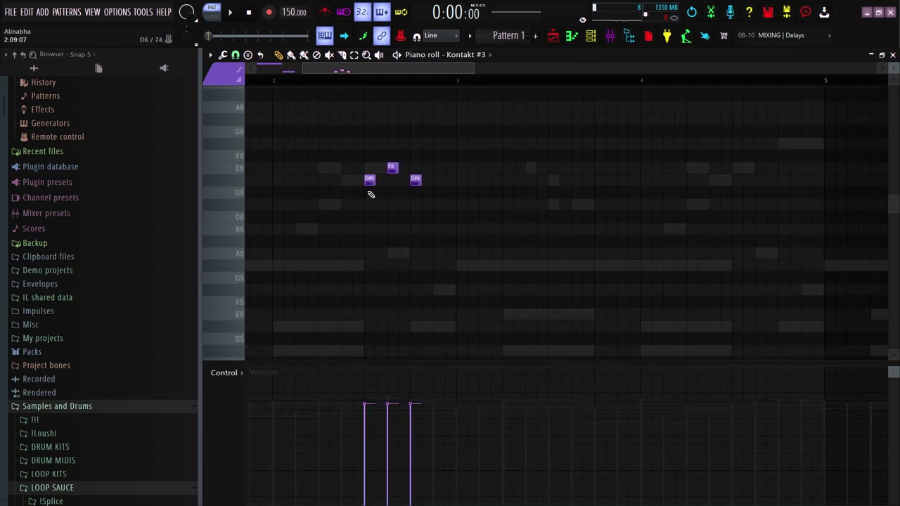
click(367, 184)
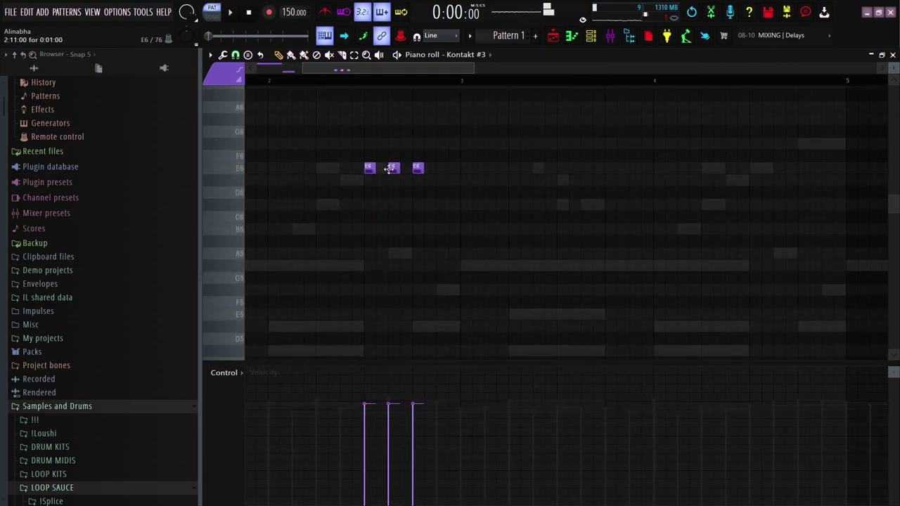
- Retune the three-note figure in bar 2 by ear to a descending F#6, E6, D#6
ctrl+right_click(485, 217)
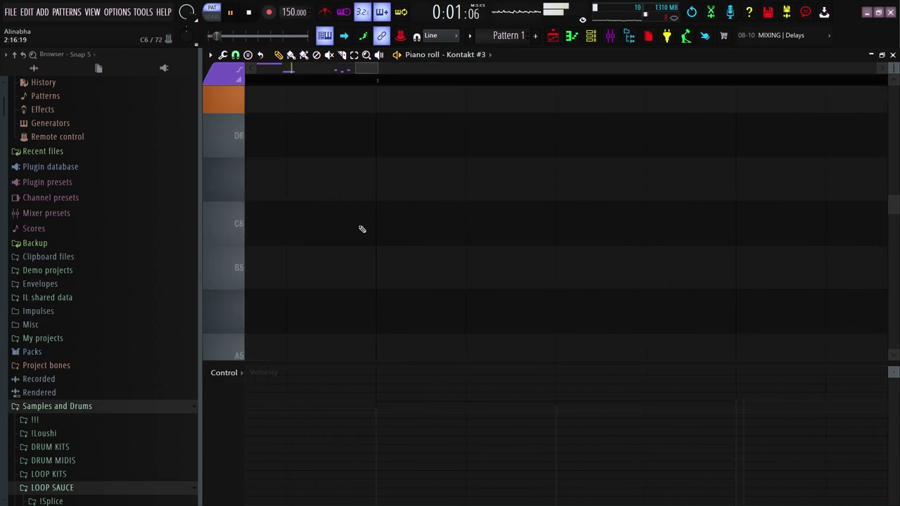
ctrl+right_click(362, 228)
scroll(342, 229, up, 3)
key(space)
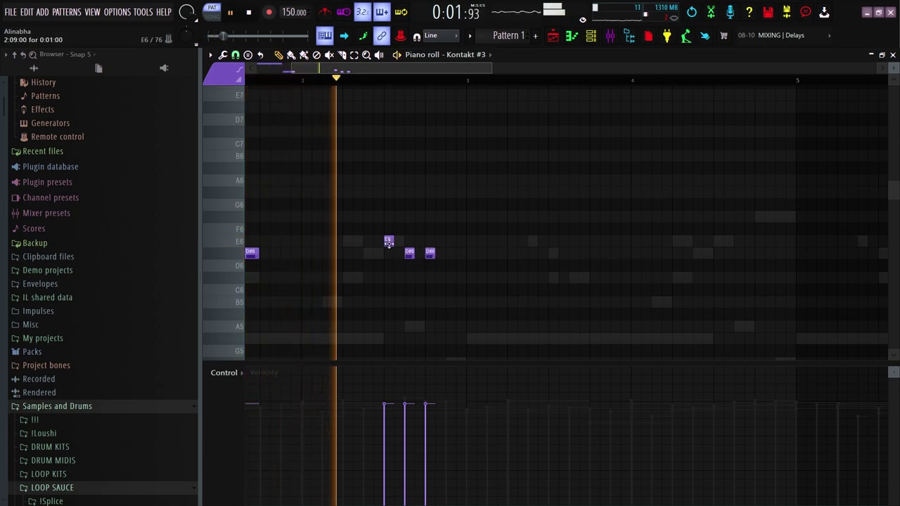
key(space)
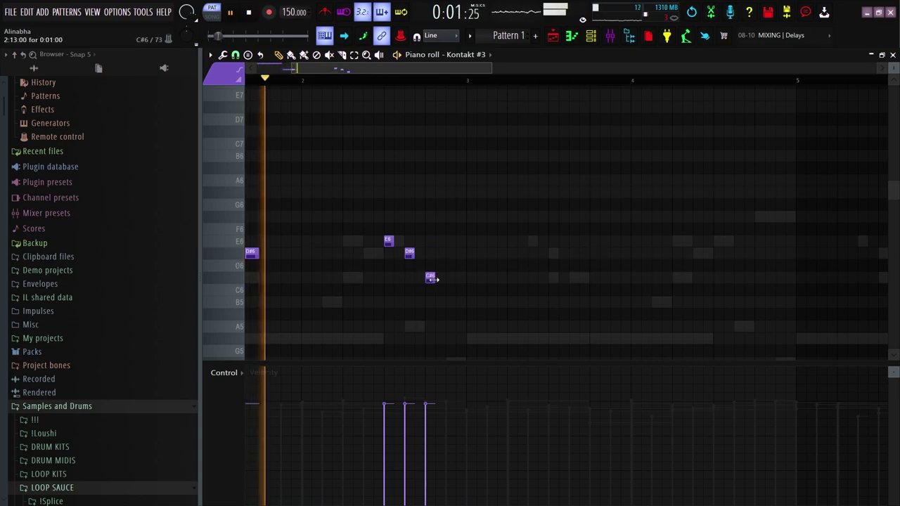
key(space)
drag(430, 272, 430, 258)
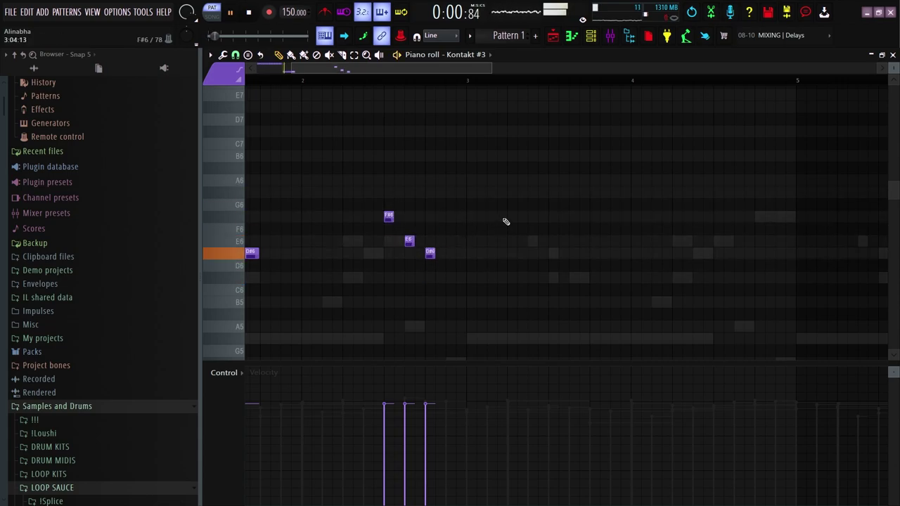
- Lengthen the last D#6 note of bar 2 to one beat and listen to the phrase
key(space)
key(space)
drag(434, 254, 497, 261)
drag(498, 261, 462, 256)
key(space)
key(space)
ctrl+right_click(403, 258)
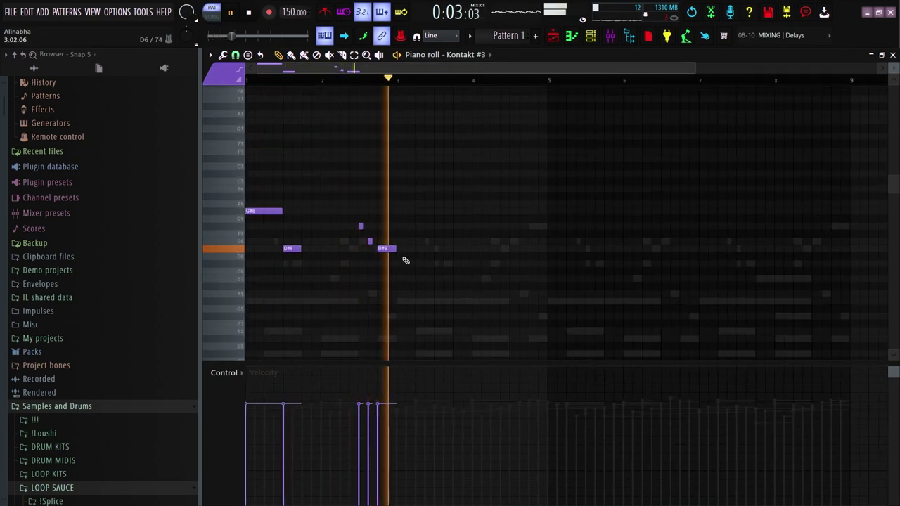
- Set the last D#6 note of bar 2 to half a beat and duplicate the two-bar phrase into bars 3 and 4
key(space)
scroll(392, 255, up, 2)
scroll(392, 255, down, 2)
key(space)
key(space)
scroll(415, 115, left, 2)
click(451, 81)
key(ctrl+b)
- Audition the copied phrase in bars 3 and 4 an octave higher and an octave lower
key(ctrl+Up)
key(space)
key(ctrl+Down)
key(ctrl+Down)
key(space)
key(space)
key(ctrl+Up)
key(space)
key(space)
- Replace the long G#6 note at the start of bar 3 with an E6 note
scroll(405, 218, up, 3)
scroll(405, 218, down, 1)
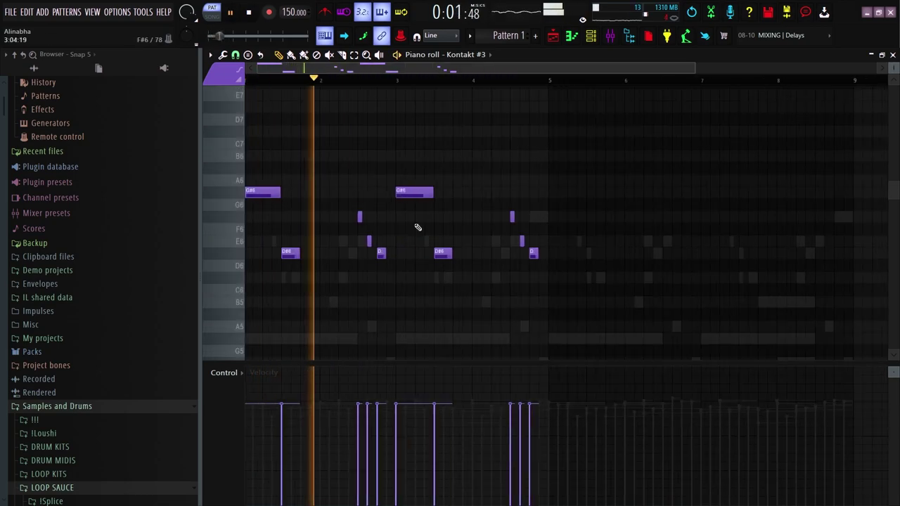
scroll(405, 218, up, 4)
key(space)
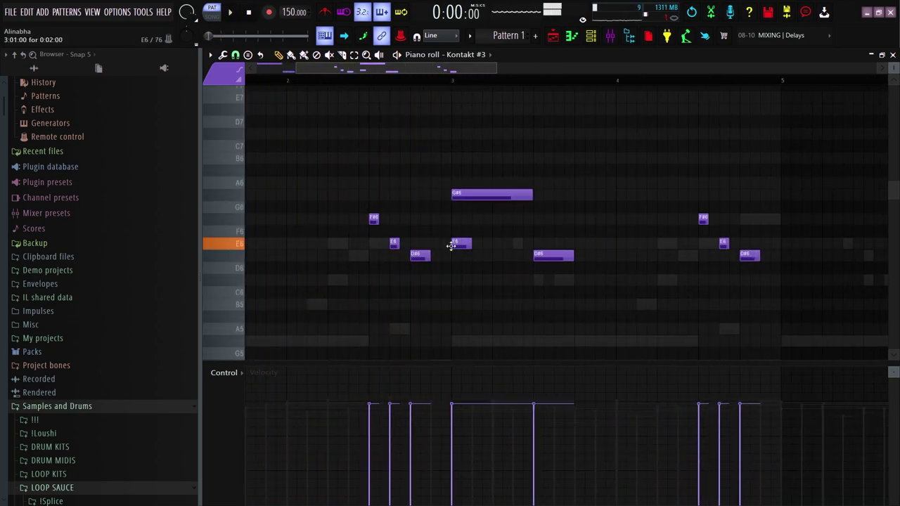
right_click(474, 197)
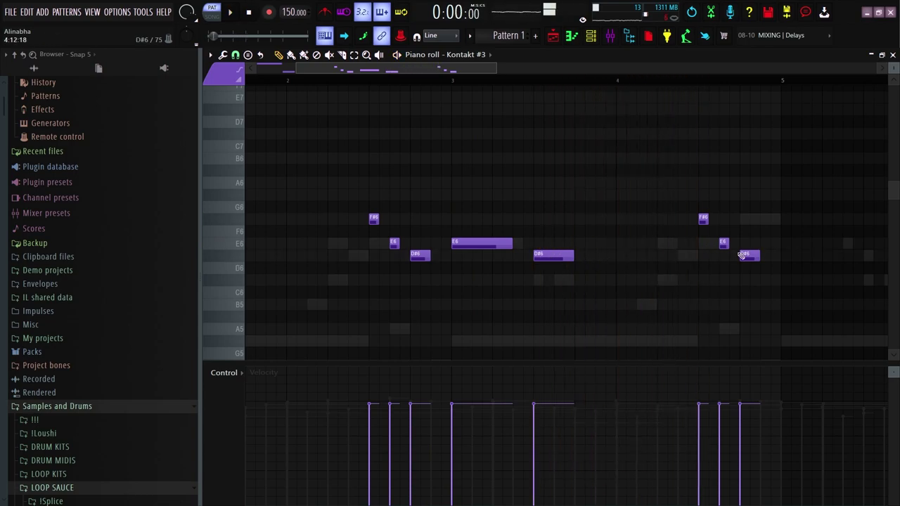
- Lengthen the D#6 notes in the middle of bars 1 and 3 and the E6 at bar 3 to two beats each
scroll(301, 258, down, 4)
key(space)
drag(309, 254, 319, 254)
drag(422, 242, 433, 242)
click(467, 252)
drag(451, 254, 470, 254)
right_click(499, 257)
- Append one-step E6 and F#6 notes at the end of bar 4 and duplicate the four-bar phrase into bars 5 to 8
key(space)
scroll(464, 243, down, 1)
key(space)
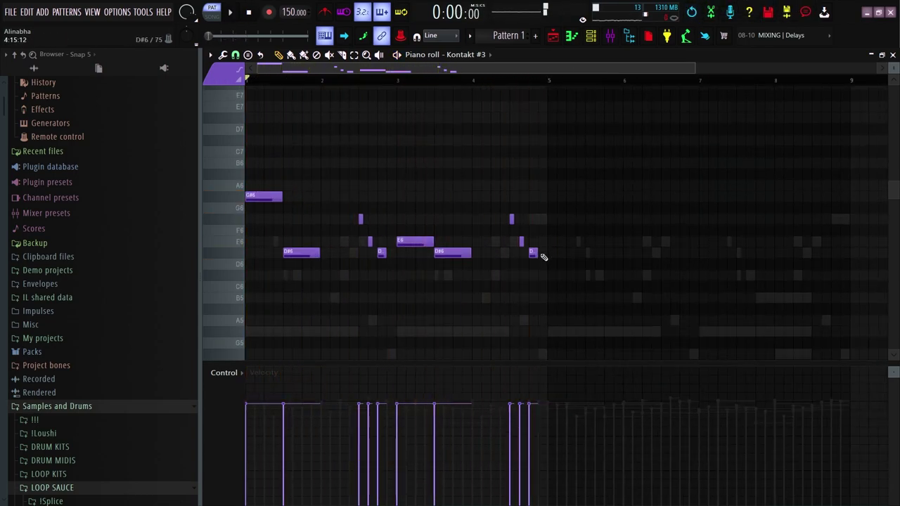
scroll(540, 242, up, 3)
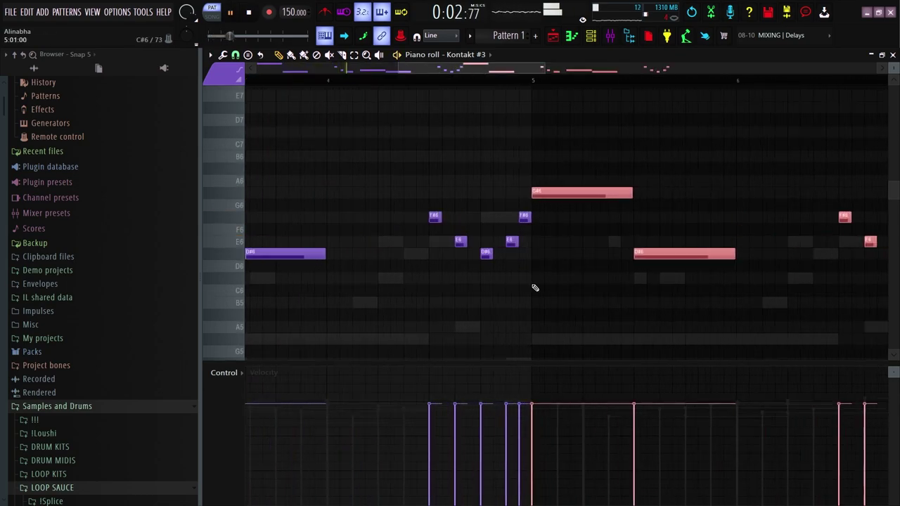
scroll(534, 285, up, 2)
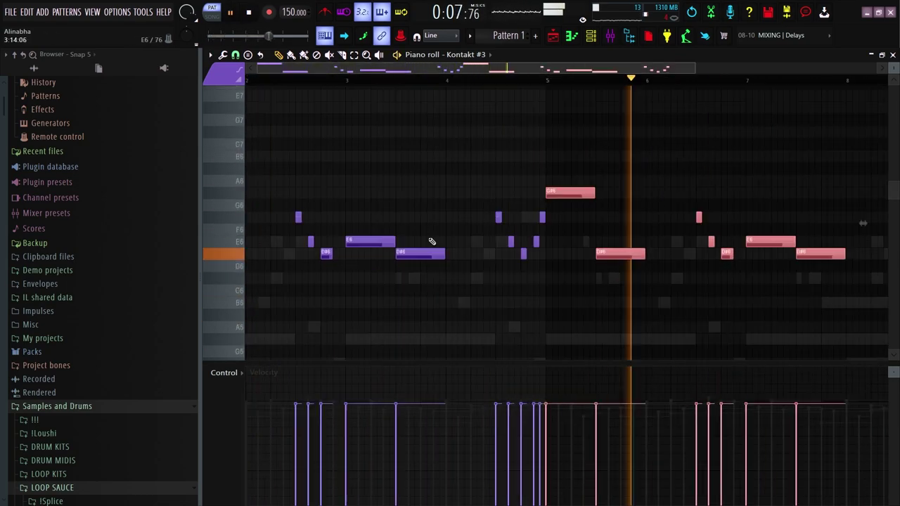
- Duplicate the four-bar flute phrase into bars 5 to 8 again and play back the full loop
key(space)
key(space)
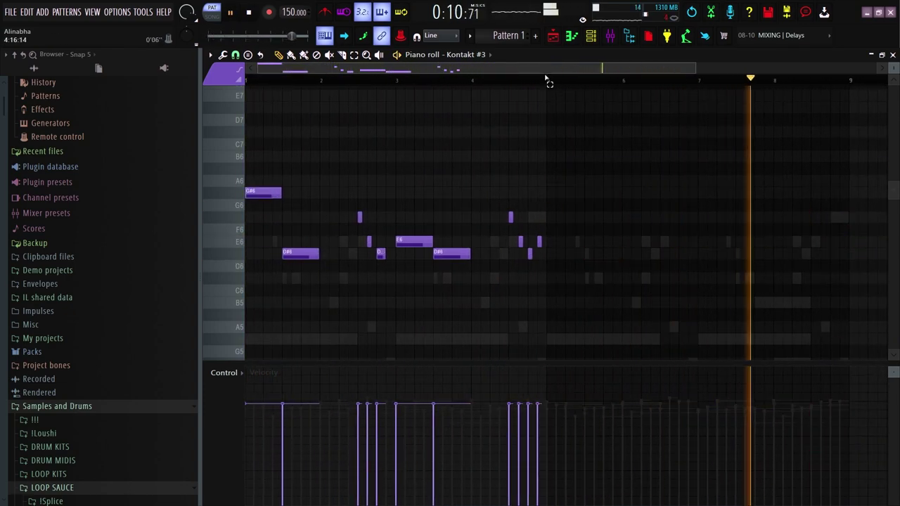
key(ctrl+b)
drag(848, 81, 550, 82)
ctrl+click(569, 131)
key(space)
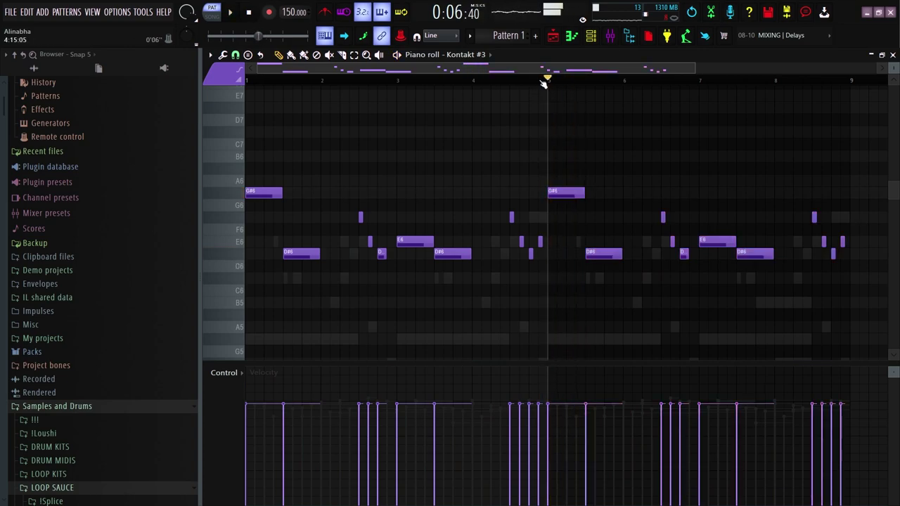
key(space)
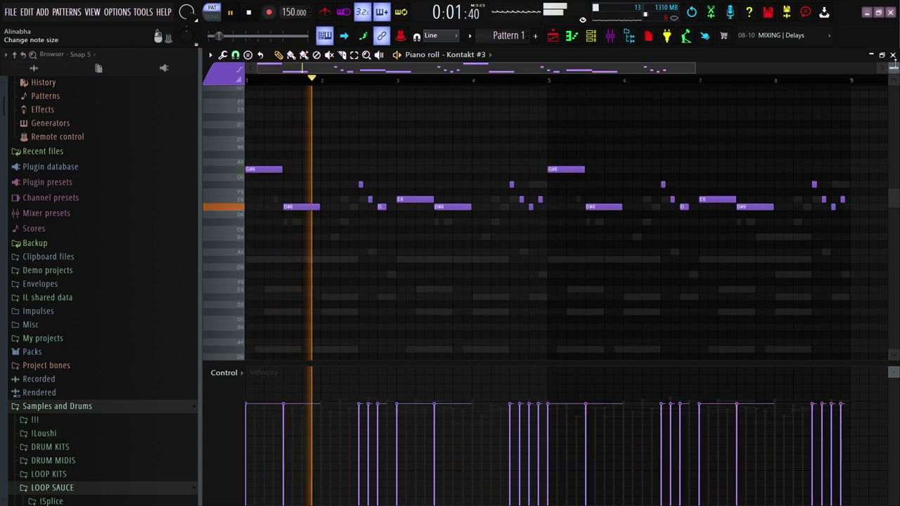
- Set the Kontakt #3 flute channel's volume to 65% and load Fruity Parametric EQ 2 in the first slot of Insert 2
key(F7)
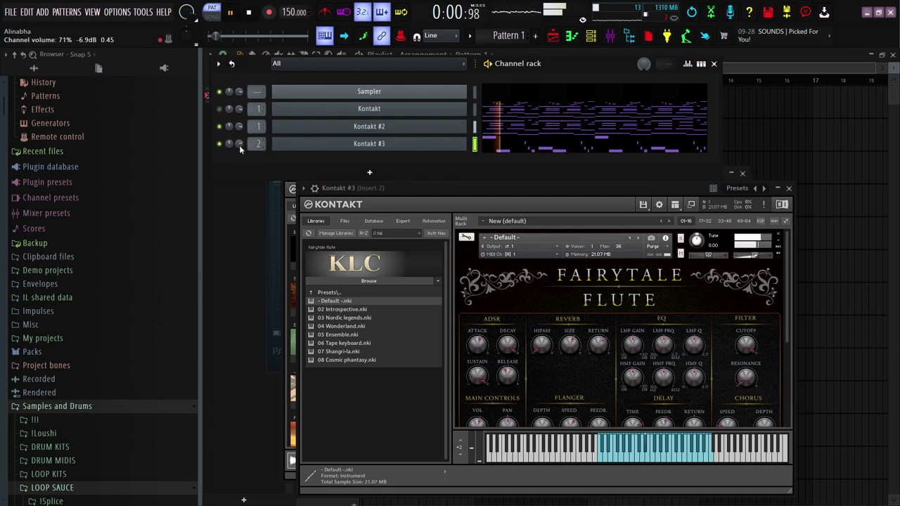
scroll(240, 147, up, 3)
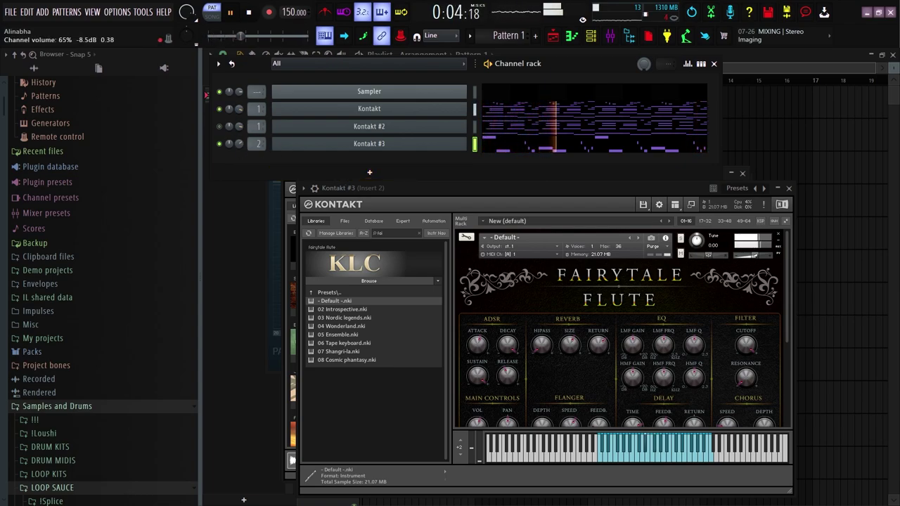
click(611, 40)
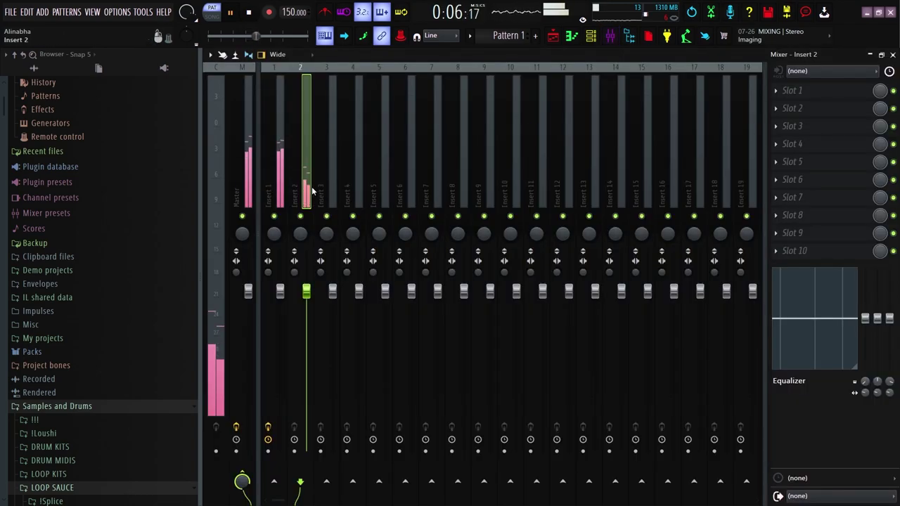
click(793, 90)
click(620, 291)
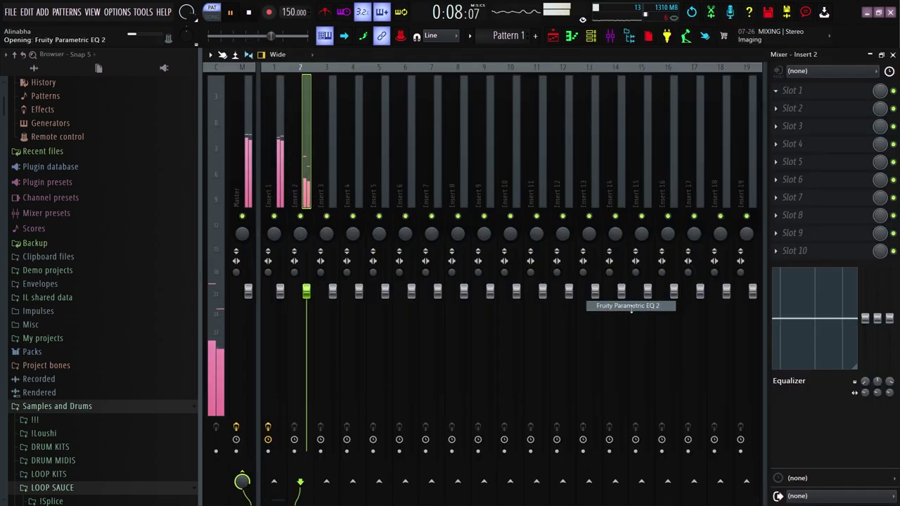
- Cut the flute's low end with EQ band 1 and set band 2 to about -6.5 dB at 59 Hz
drag(351, 307, 395, 356)
drag(363, 309, 349, 312)
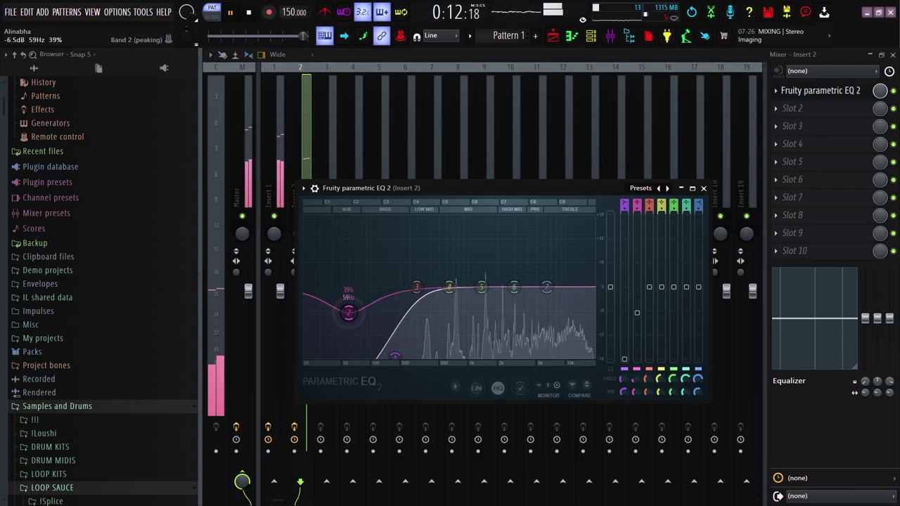
click(703, 188)
- Try widening the flute with S1 Imager Stereo in slot 2 of Insert 2 at a width of 1.12
click(792, 107)
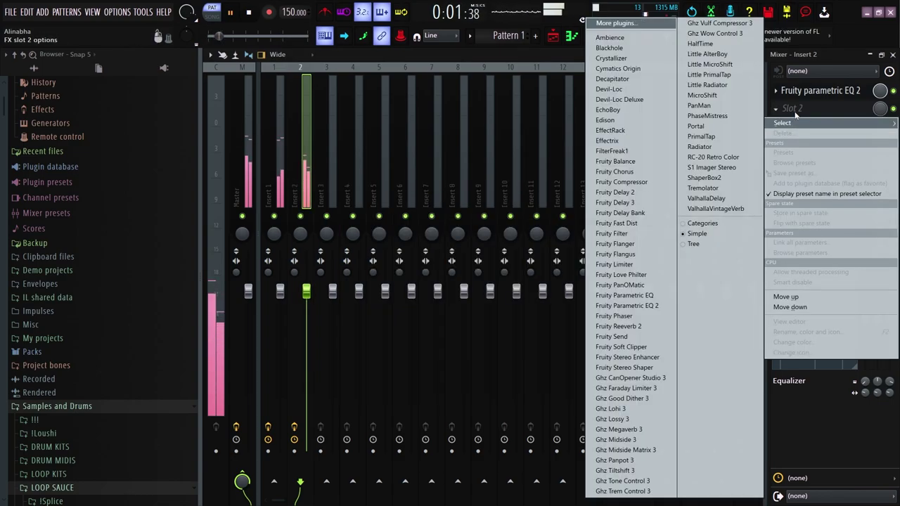
click(712, 168)
drag(345, 170, 344, 167)
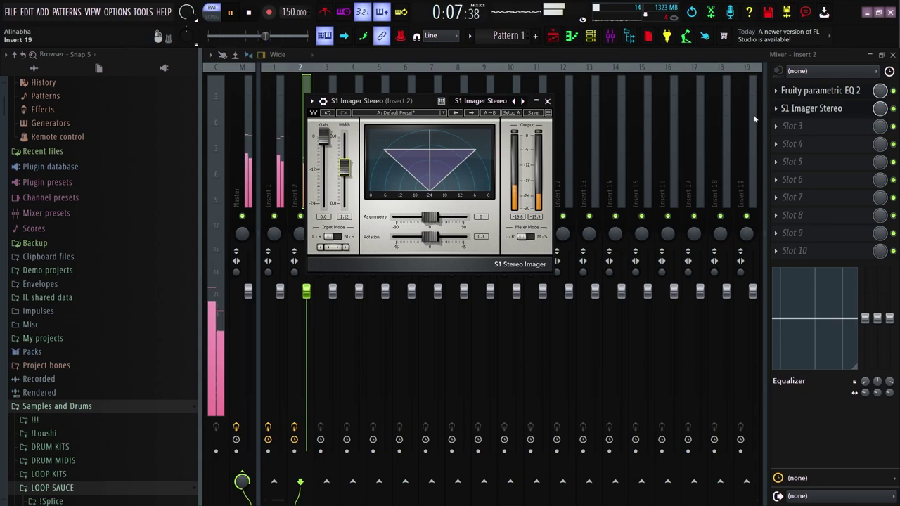
click(777, 110)
click(800, 111)
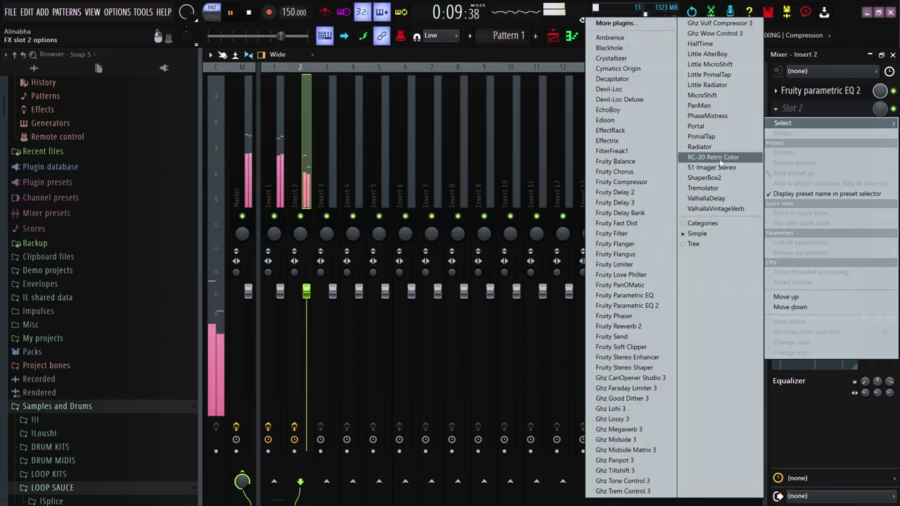
click(356, 178)
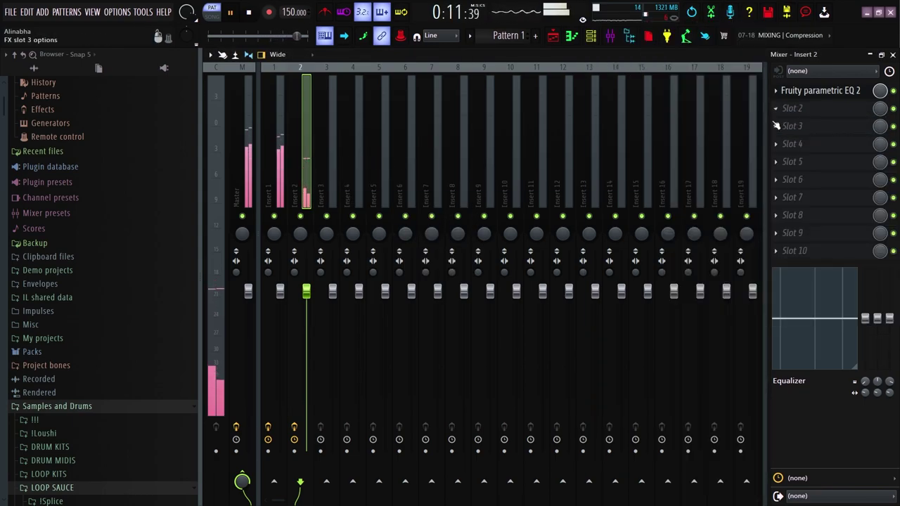
click(820, 91)
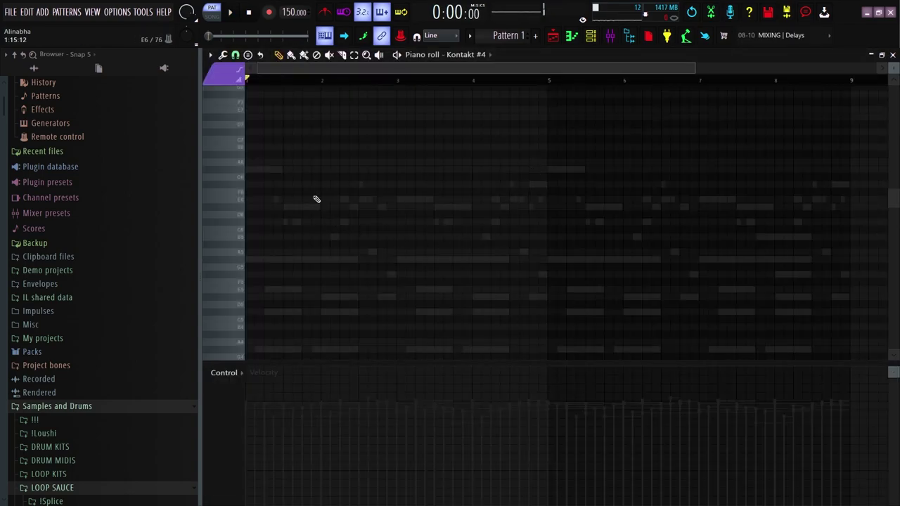
- Draw a two-beat G#6 note at the start of bar 1 for Kontakt #4 and duplicate it at the start of bar 3
drag(289, 184, 206, 169)
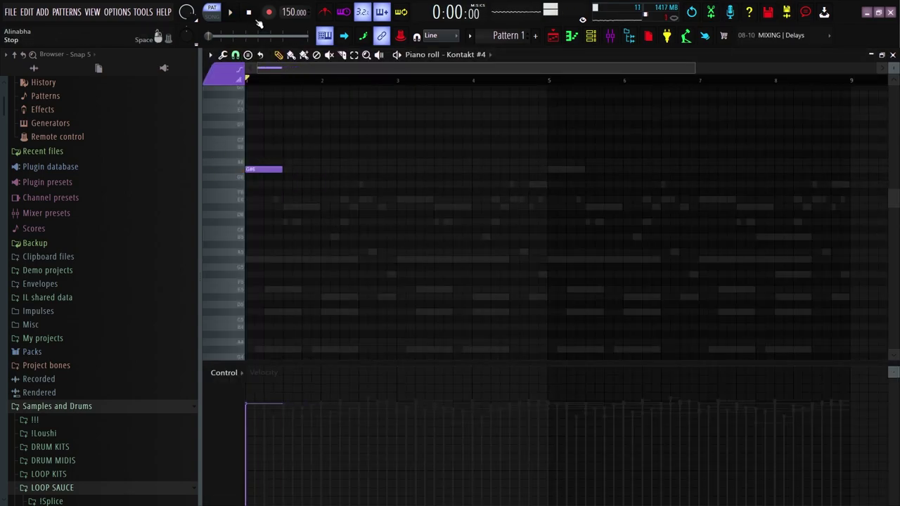
key(space)
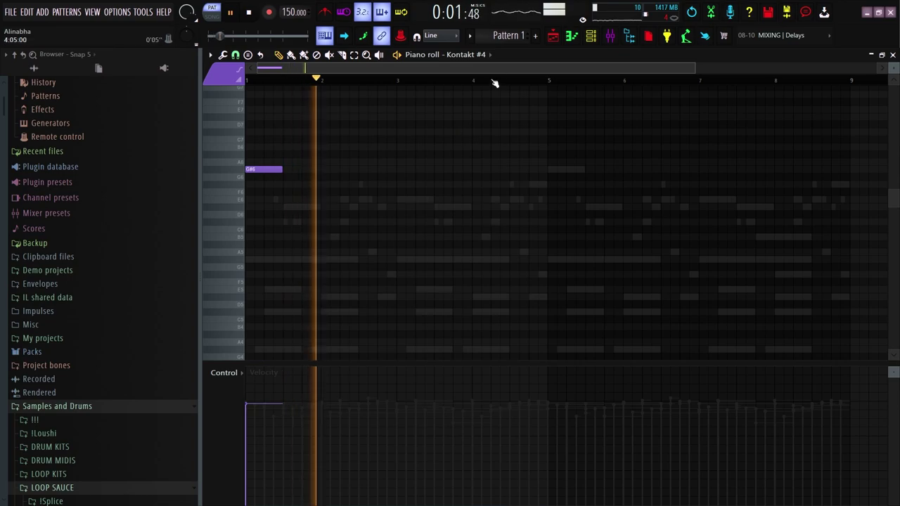
scroll(415, 187, up, 2)
key(space)
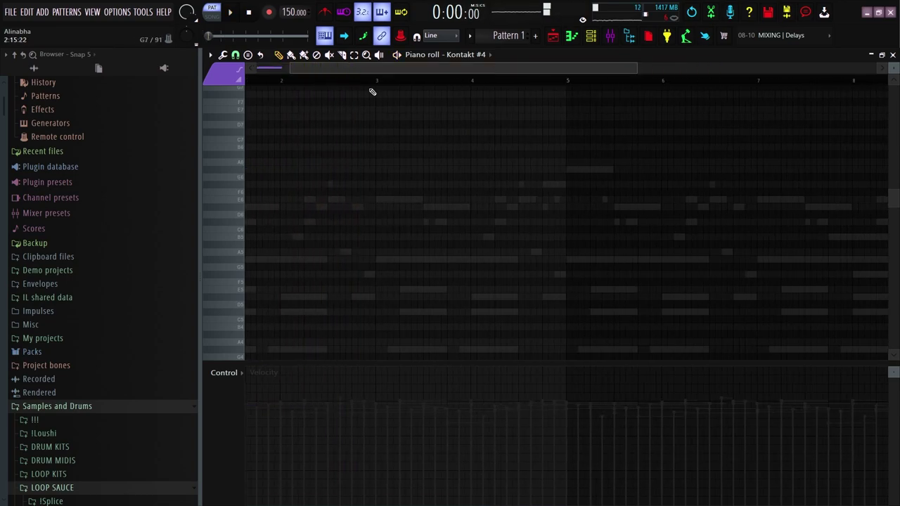
drag(373, 81, 1, 87)
key(ctrl+b)
click(436, 82)
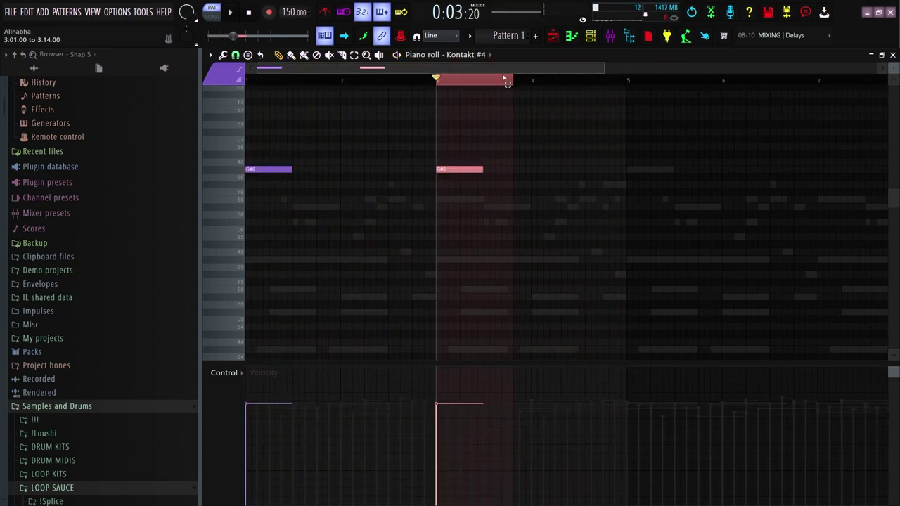
key(space)
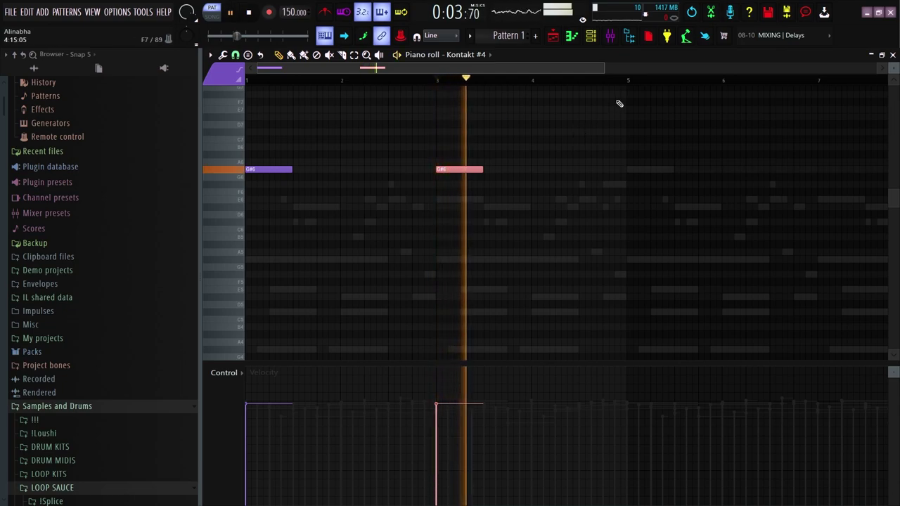
ctrl+click(618, 103)
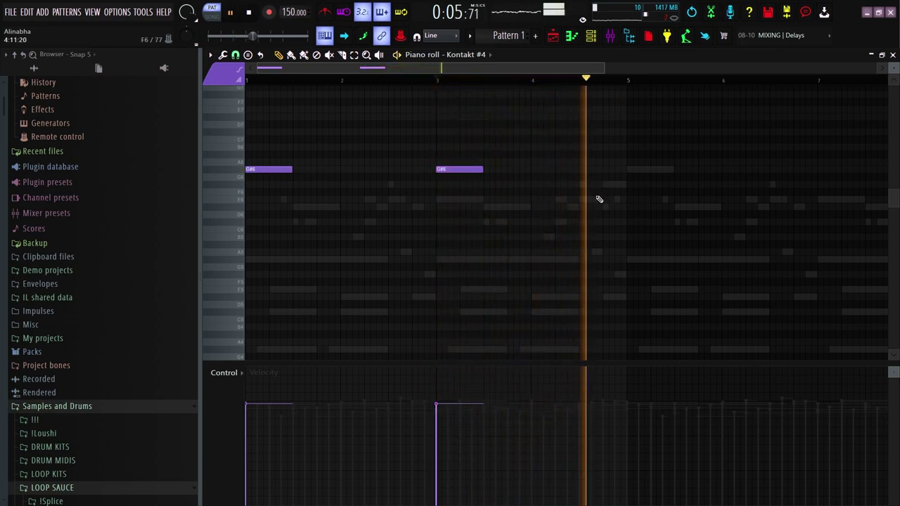
- Add a three-step F#6 note at the end of bar 4 and duplicate the four-bar phrase into bars 5 to 8
click(606, 184)
key(space)
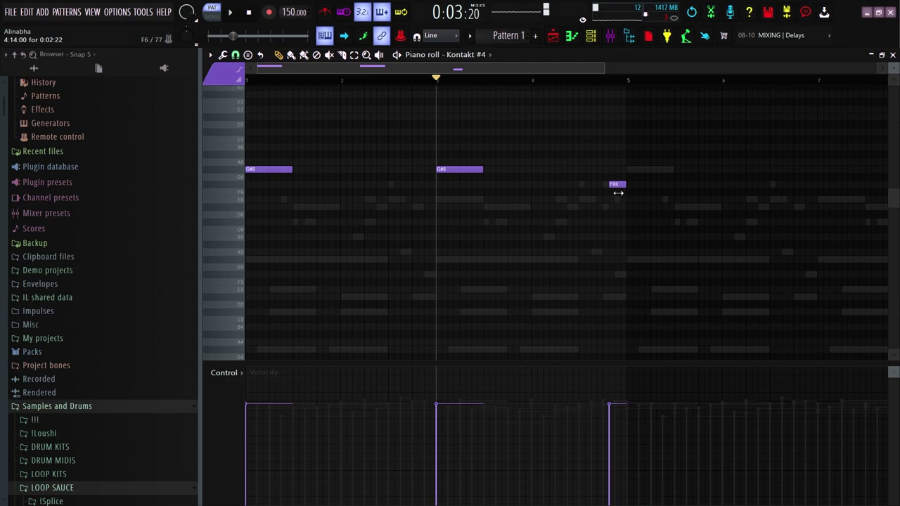
key(ctrl+b)
key(space)
scroll(631, 225, down, 2)
scroll(631, 225, down, 2)
key(ctrl+d)
- Lower the Kontakt #4 Sonar Rhodes channel's volume slightly while the loop plays
click(893, 55)
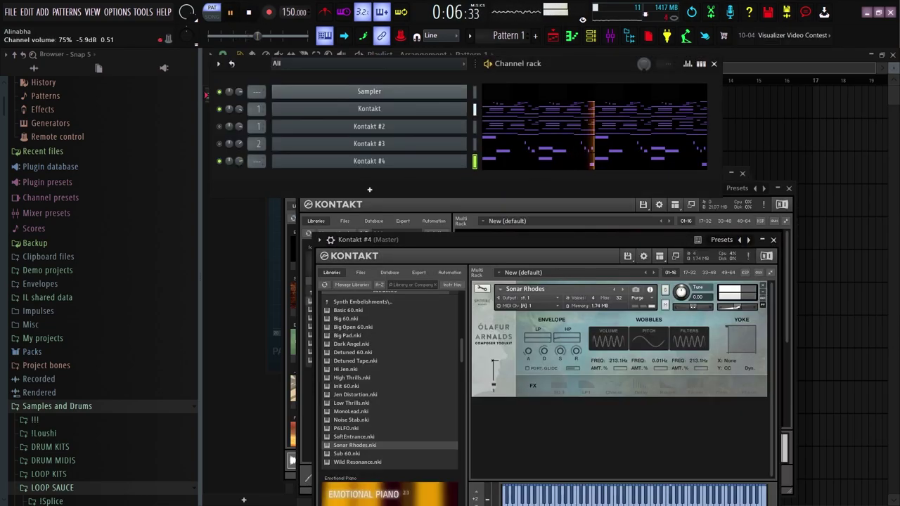
drag(239, 154, 239, 162)
key(space)
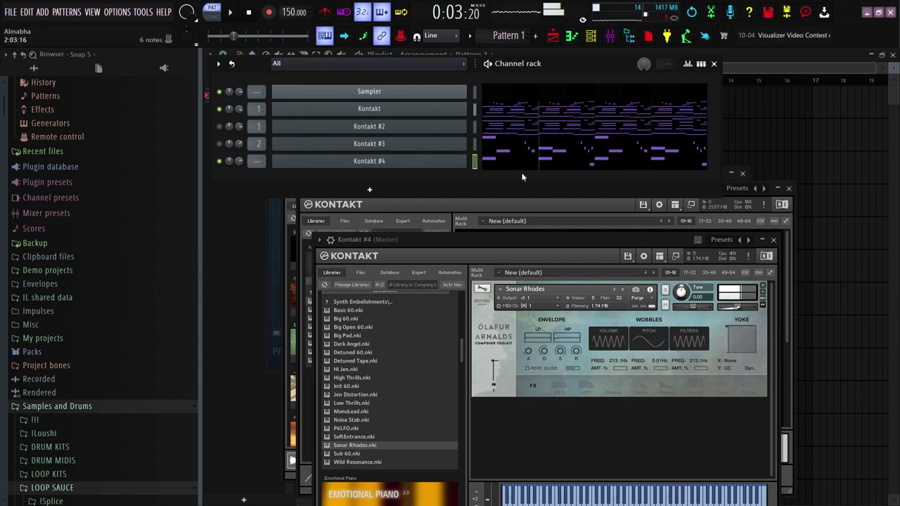
- Play the Kontakt #4 notes from bar 1 to check how they sit against the other layers
click(587, 163)
key(space)
key(space)
drag(434, 80, 245, 79)
key(space)
scroll(562, 201, up, 2)
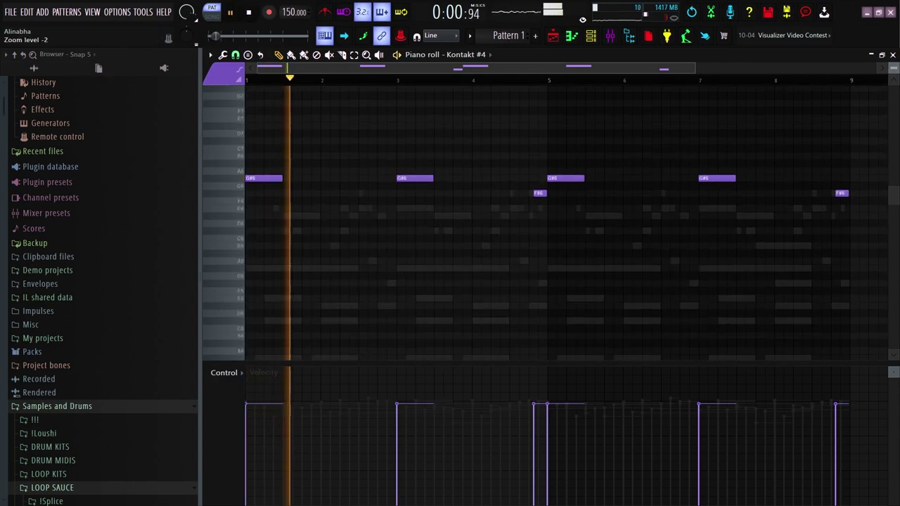
scroll(590, 86, down, 1)
- Route the Kontakt #4 channel to mixer Insert 3 and check its level in the mixer
click(893, 55)
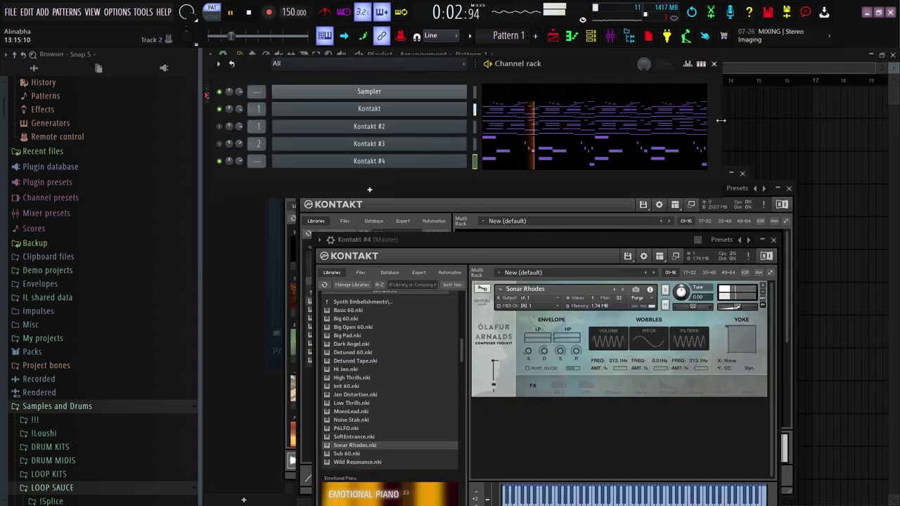
drag(257, 161, 257, 150)
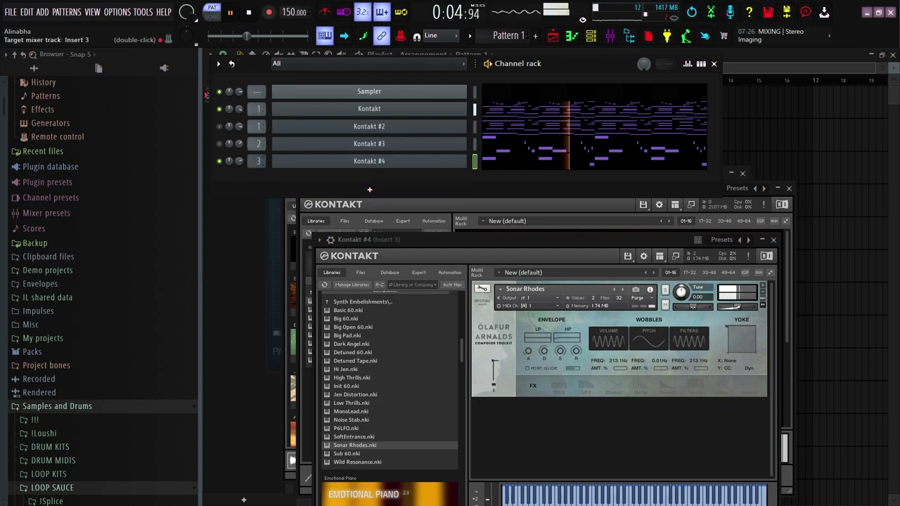
click(611, 36)
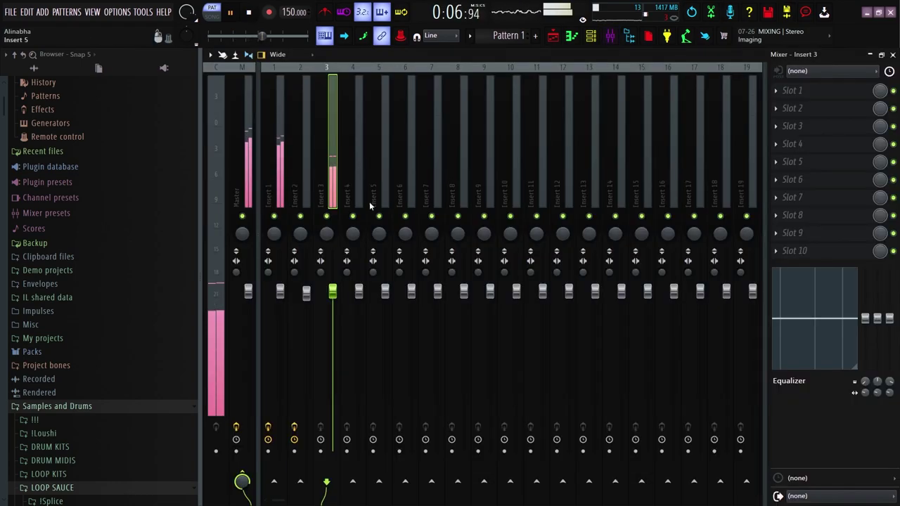
click(893, 54)
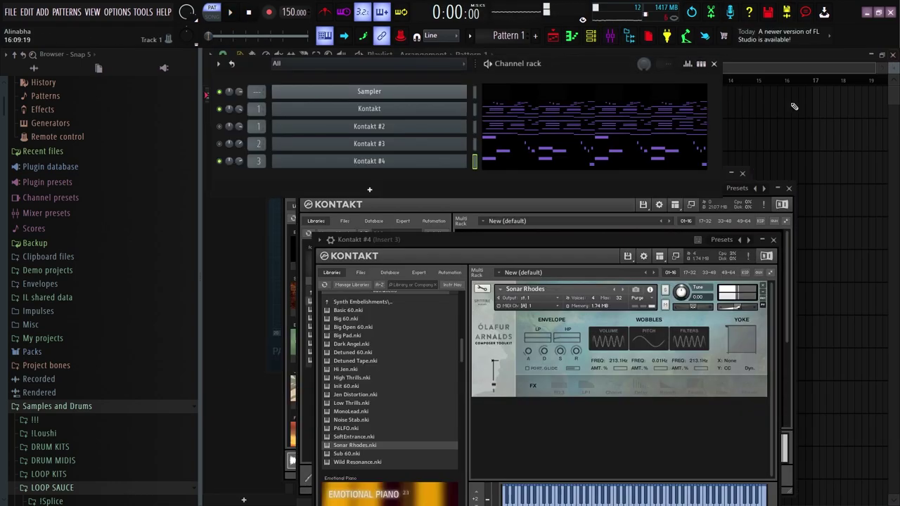
- Try the F#6 notes at the ends of bars 4 and 8 an octave higher
click(570, 171)
key(space)
key(space)
drag(716, 190, 451, 207)
key(ctrl+Up)
key(space)
key(space)
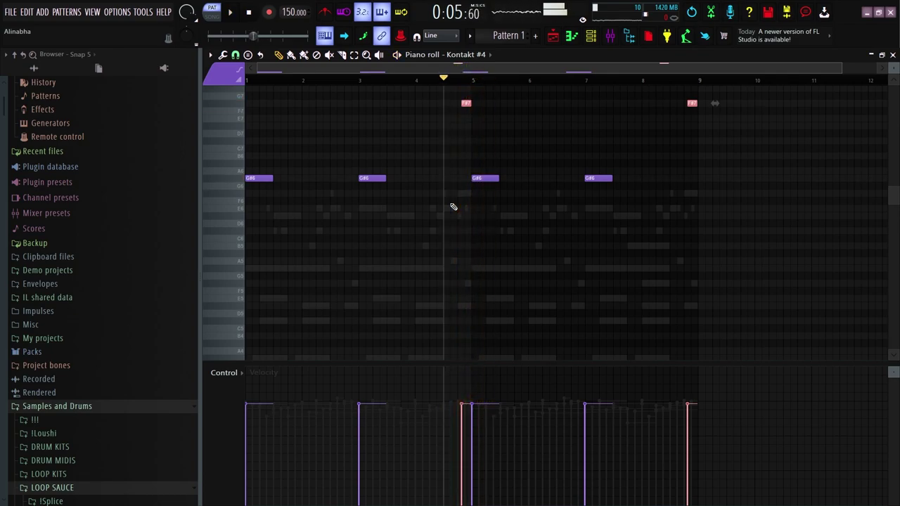
- Return the short notes ending bars 4 and 8 to their original octave and raise them three semitones to A6
key(ctrl+Down)
key(shift+Up)
key(shift+Up)
key(shift+Up)
key(space)
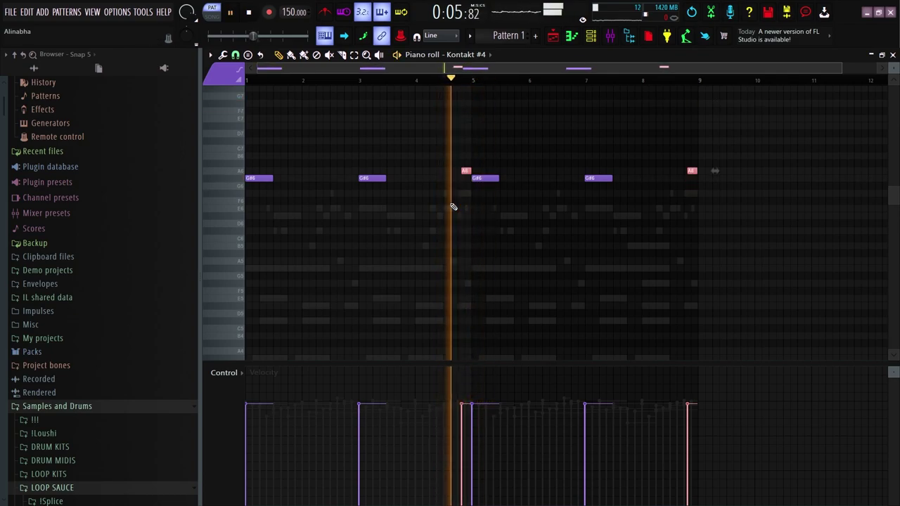
key(space)
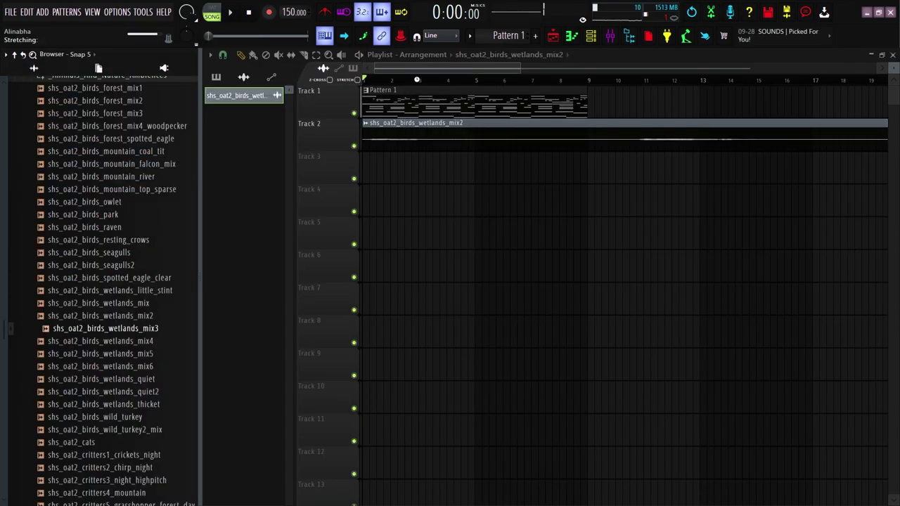
- Audition the arrangement with the shs_oat2_birds_wetlands_mix3 sample on Track 2 and adjust the sample's channel volume
key(space)
key(space)
double_click(461, 143)
drag(464, 133, 454, 253)
key(space)
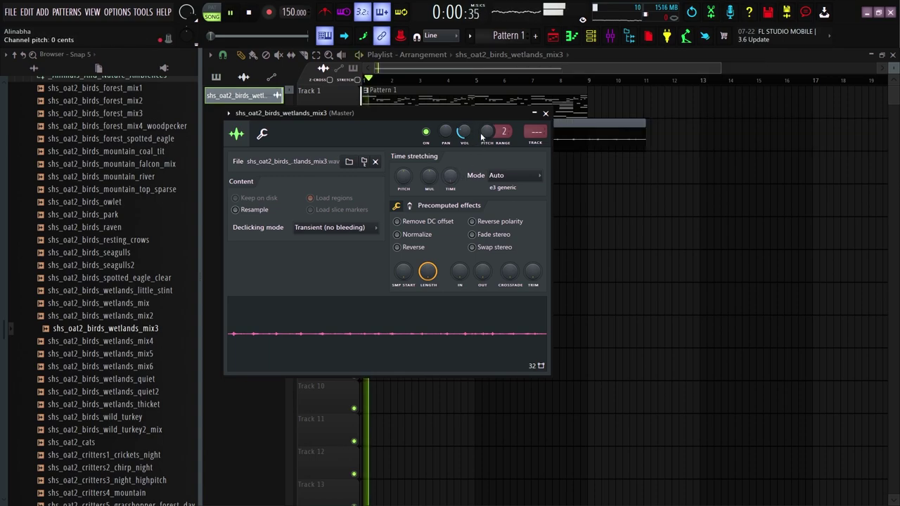
drag(464, 133, 464, 128)
key(space)
click(545, 113)
- Solo Track 2 and set the bird sample's channel volume to 44%
right_click(355, 146)
key(space)
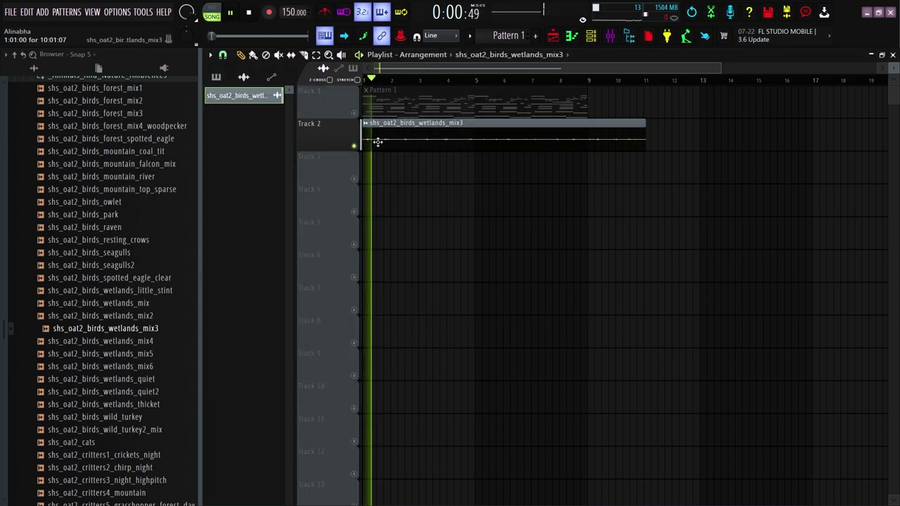
double_click(378, 141)
drag(464, 132, 464, 126)
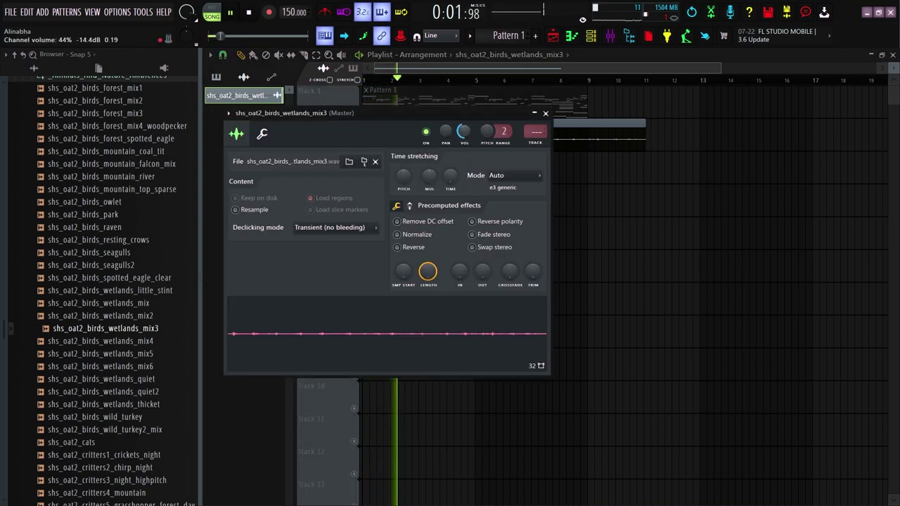
- Route the bird sample's channel to mixer Insert 6 and select that insert
key(F9)
click(591, 36)
drag(257, 92, 257, 81)
click(408, 200)
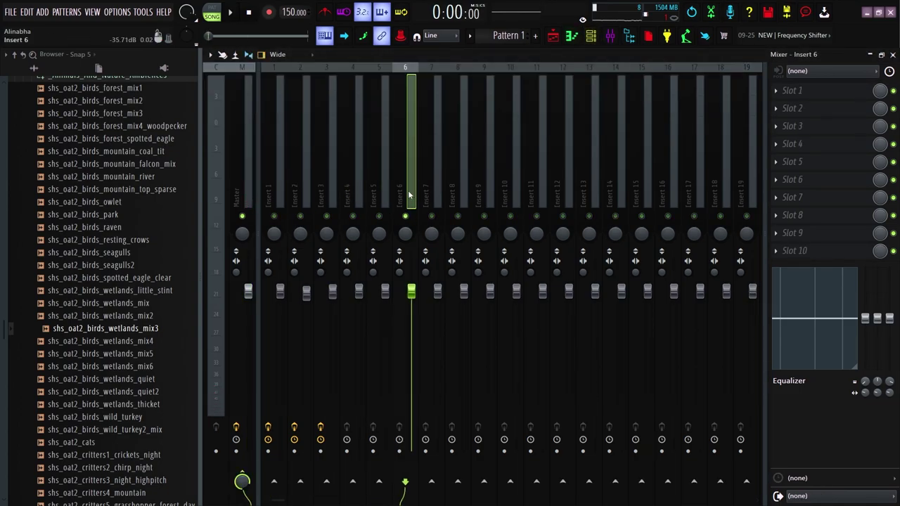
- Load Fruity Parametric EQ 2 on Insert 6 and cut the lows steeply with band 1 at about 420 Hz and -17.9 dB
click(779, 95)
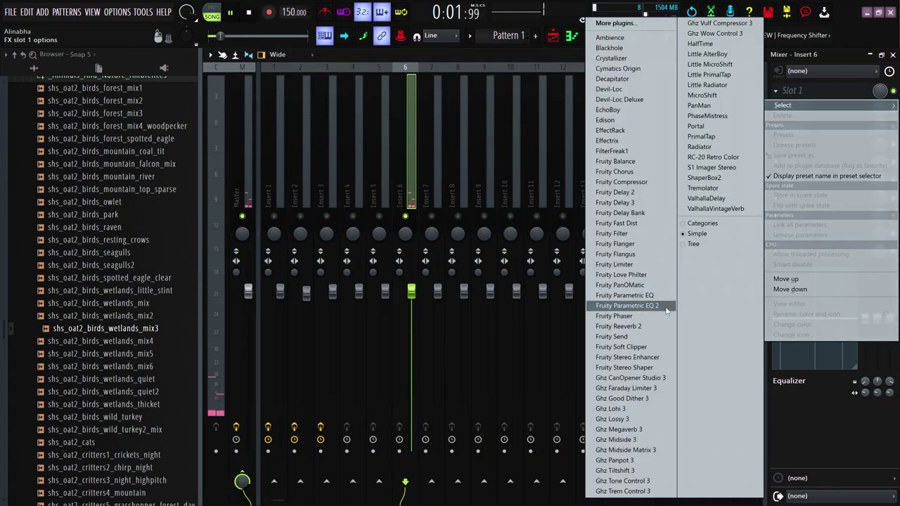
click(647, 307)
drag(624, 220, 622, 242)
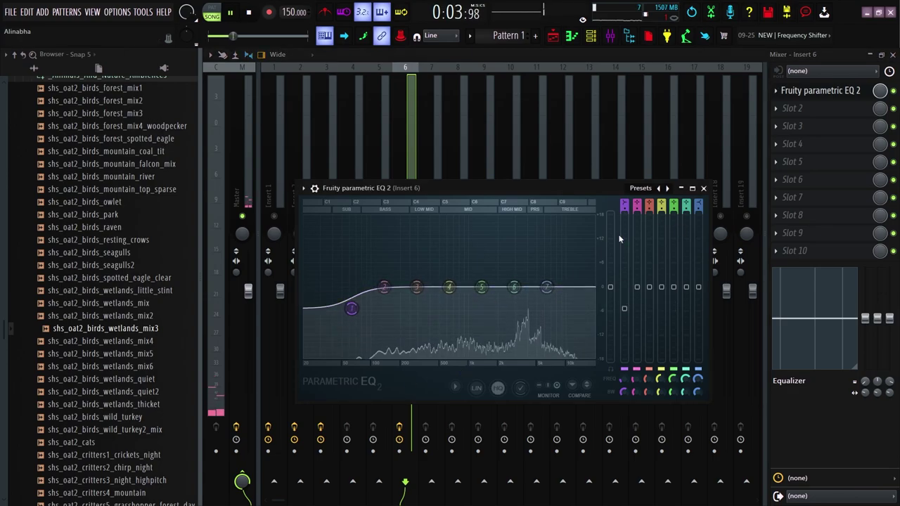
drag(352, 308, 391, 354)
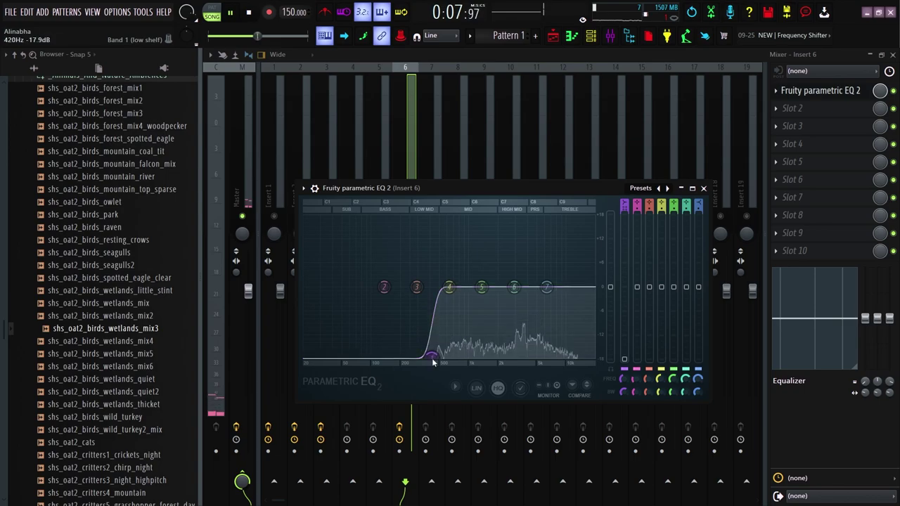
click(703, 188)
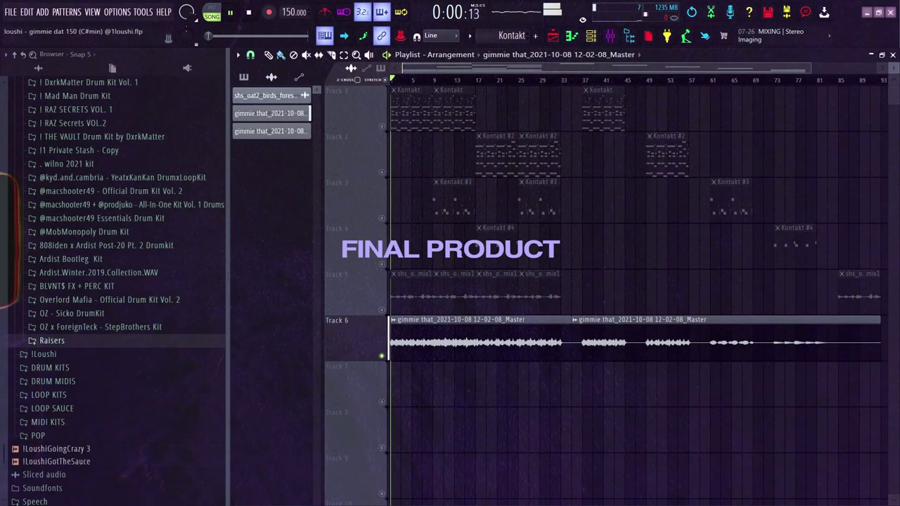